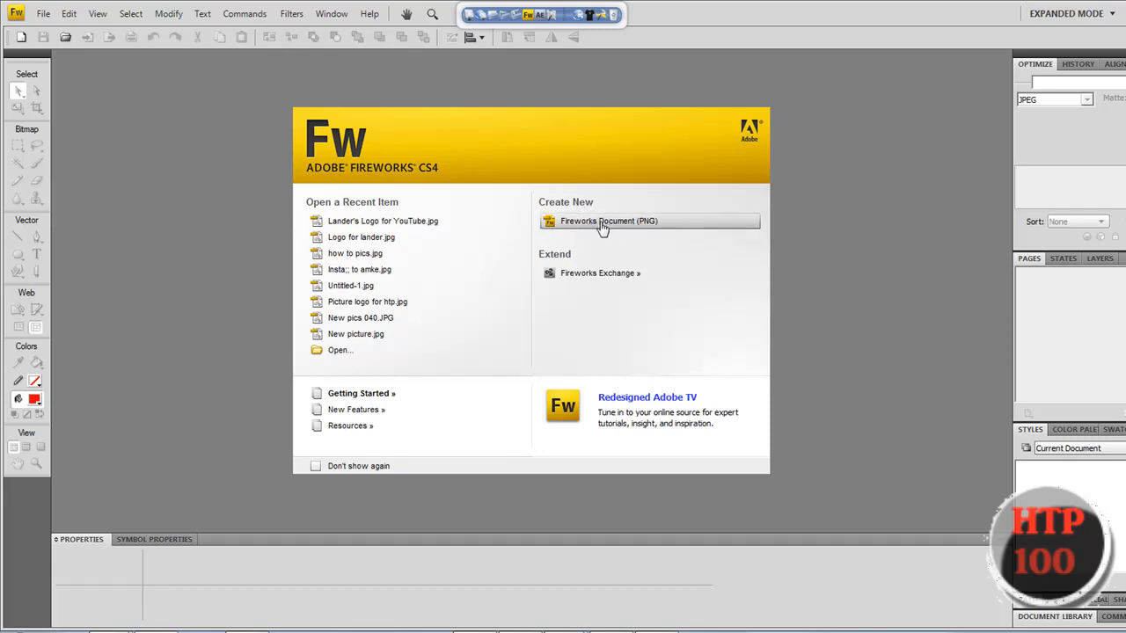
- Create a new 80 by 80 pixel document at 72 pixels/inch with a transparent canvas
left_click(602, 226)
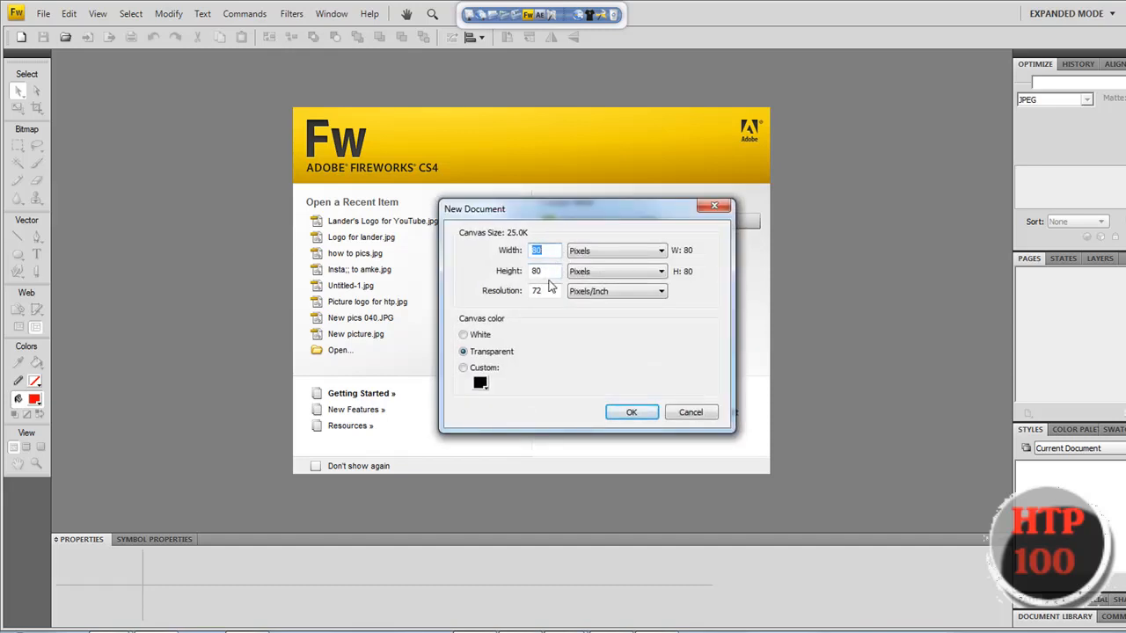
left_click(546, 271)
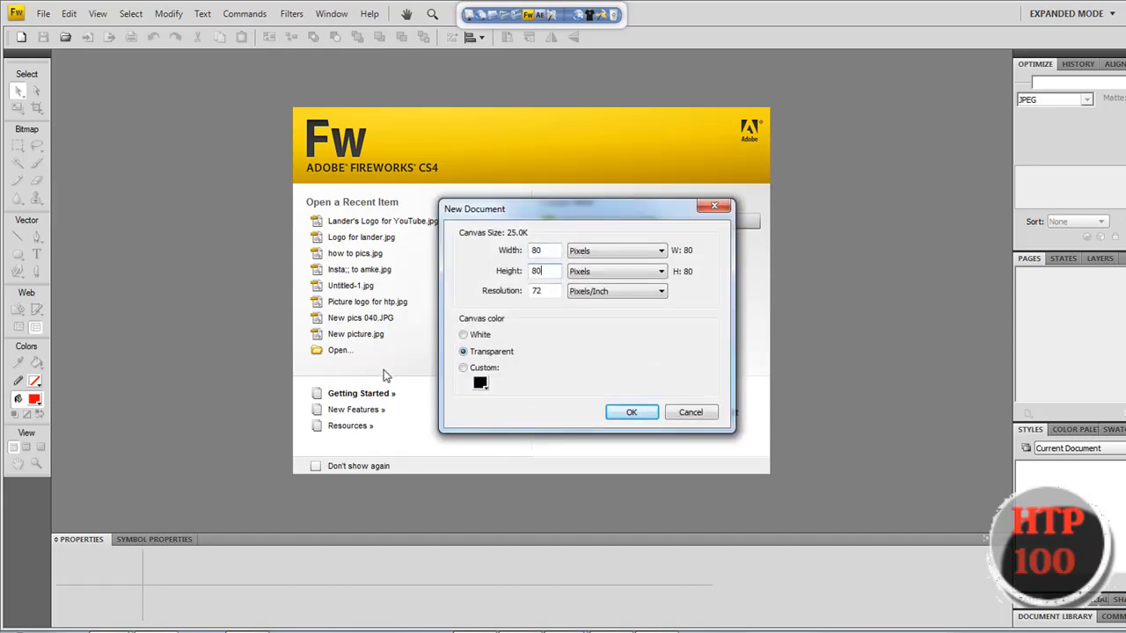
left_click(632, 413)
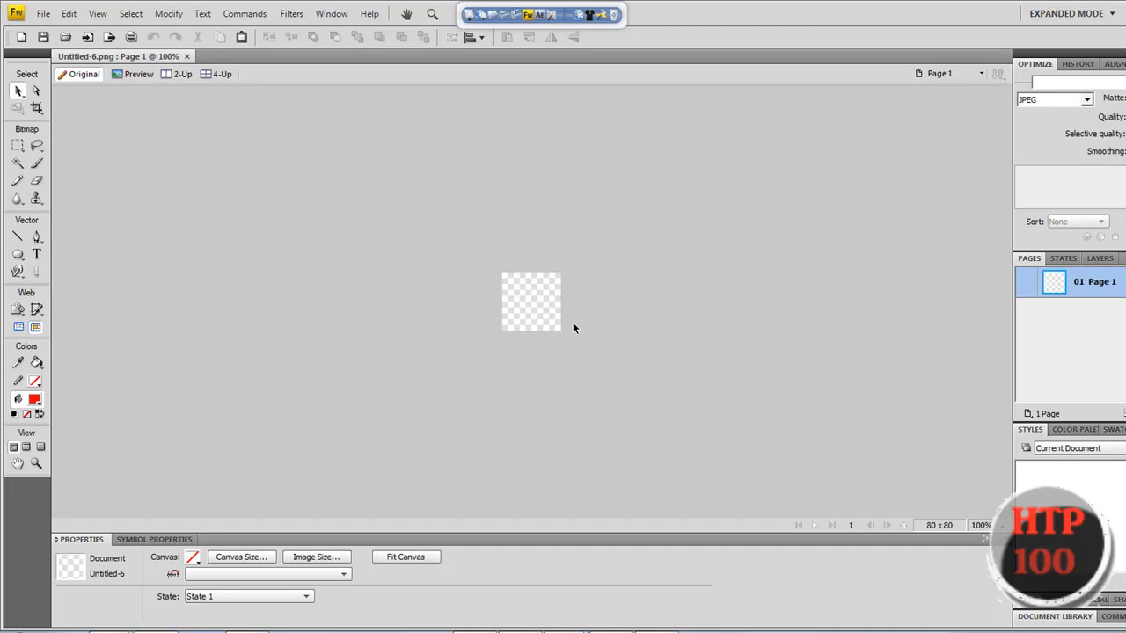
- Draw a flat ellipse about 75 px wide and 10 px high across the upper part of the canvas
key("ctrl+equal")
key("ctrl+equal")
key("ctrl+equal")
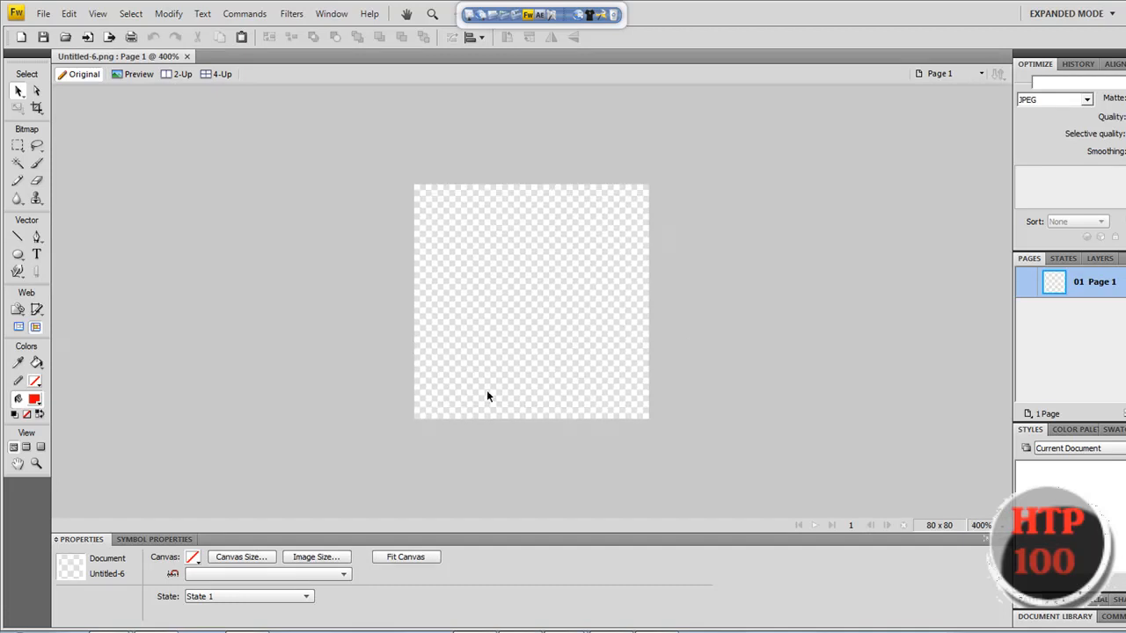
left_click(18, 256)
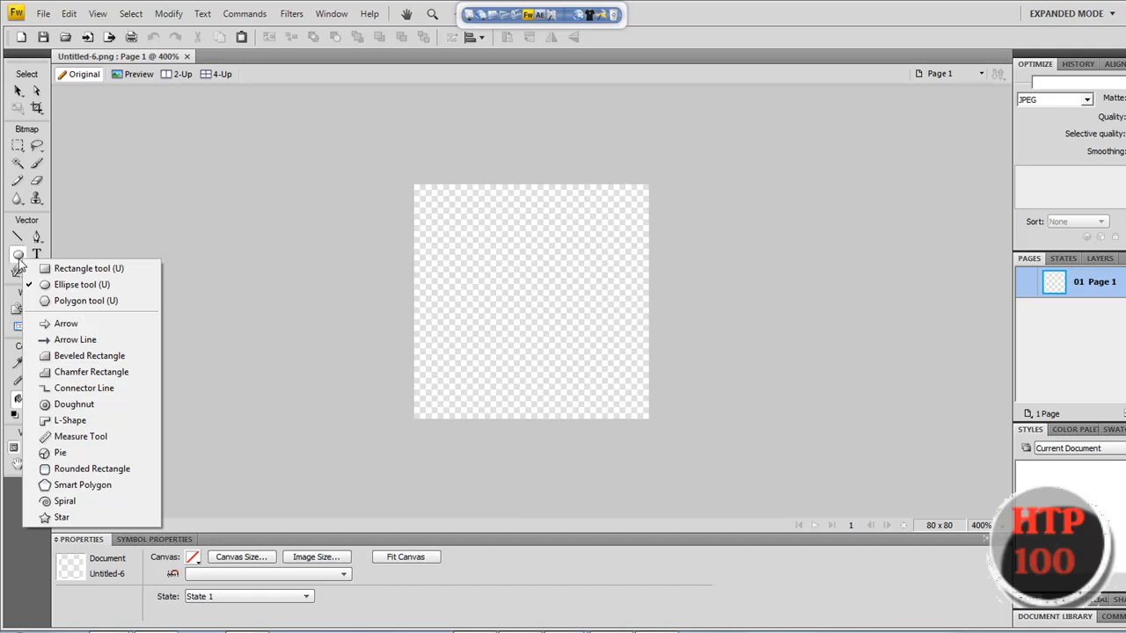
left_click(140, 285)
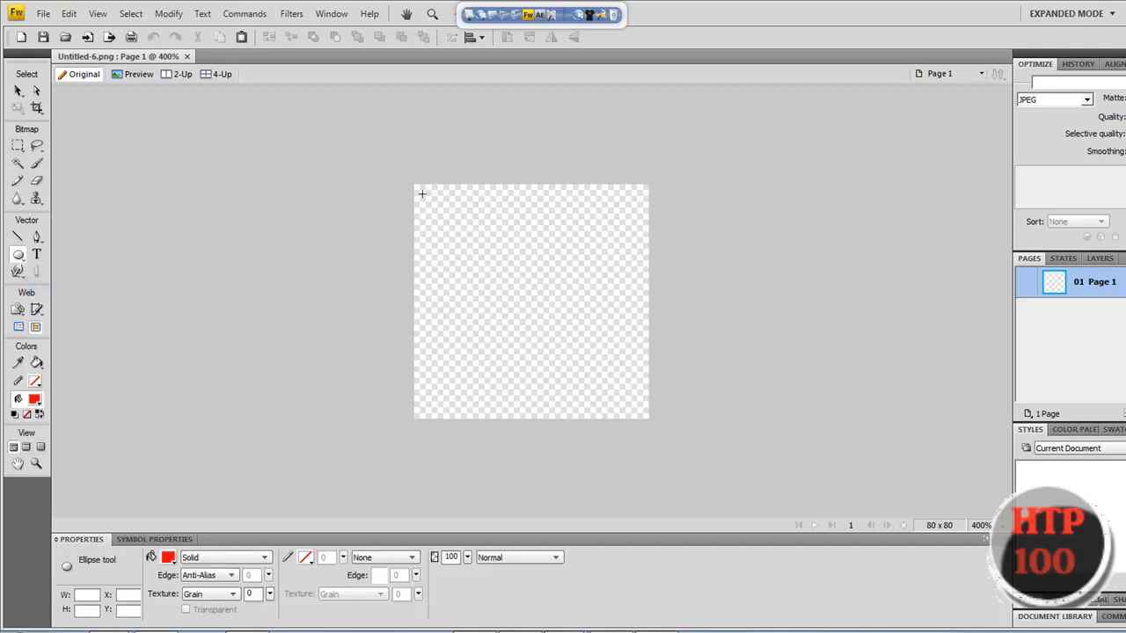
left_click_drag(423, 192, 642, 223)
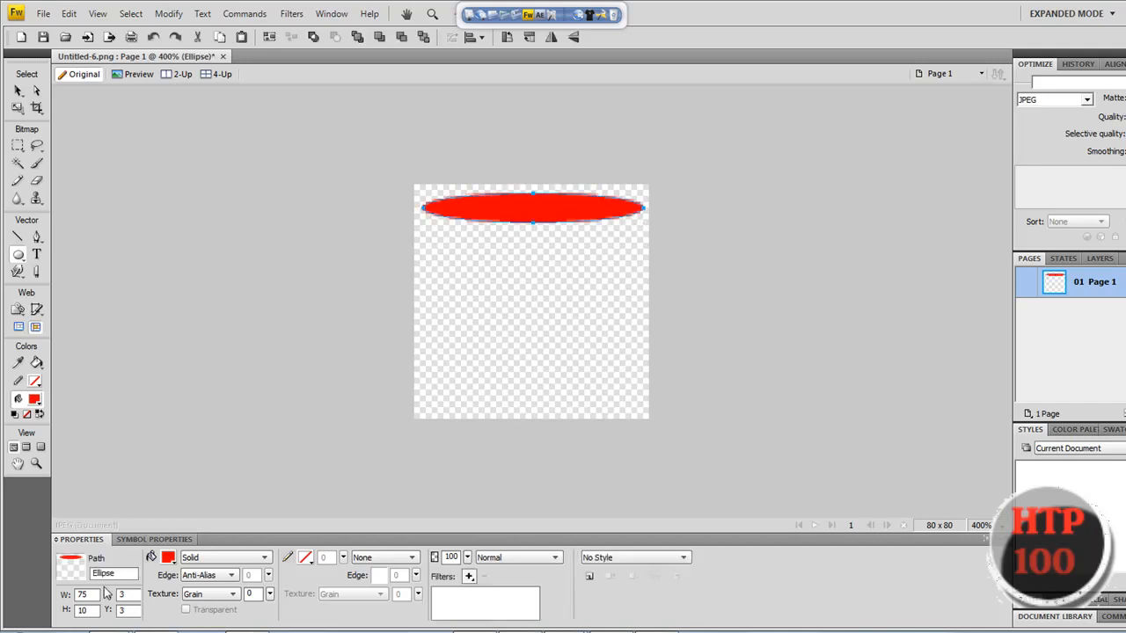
- Fill the ellipse with solid black and set its height to 75 px to make it a circle
left_click(167, 557)
left_click(181, 456)
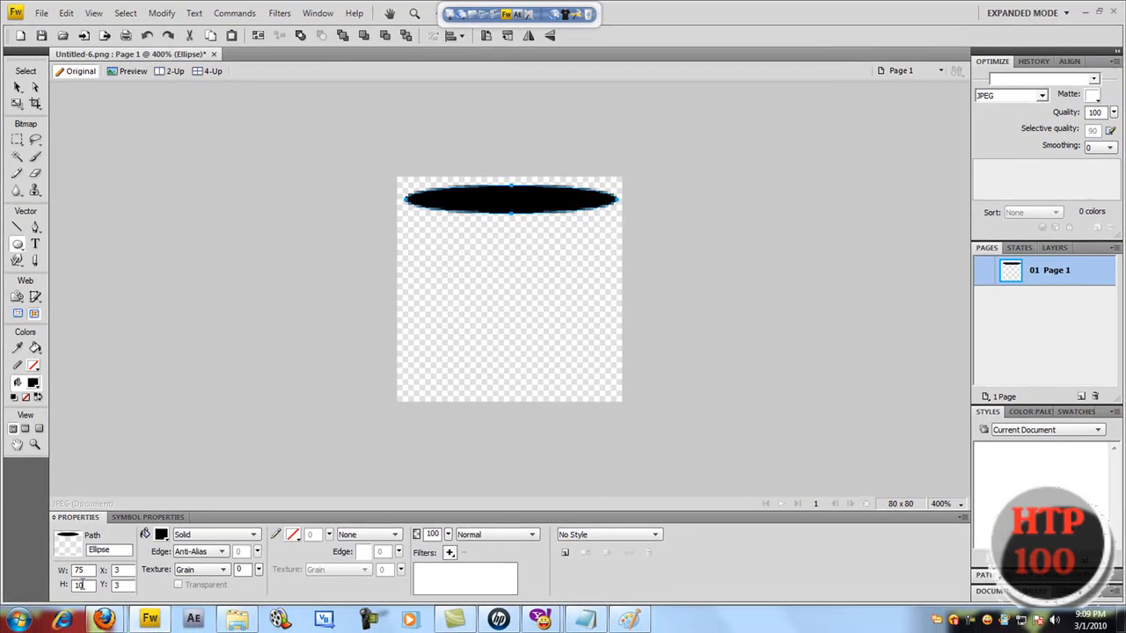
left_click_drag(84, 585, 61, 592)
left_click(541, 201)
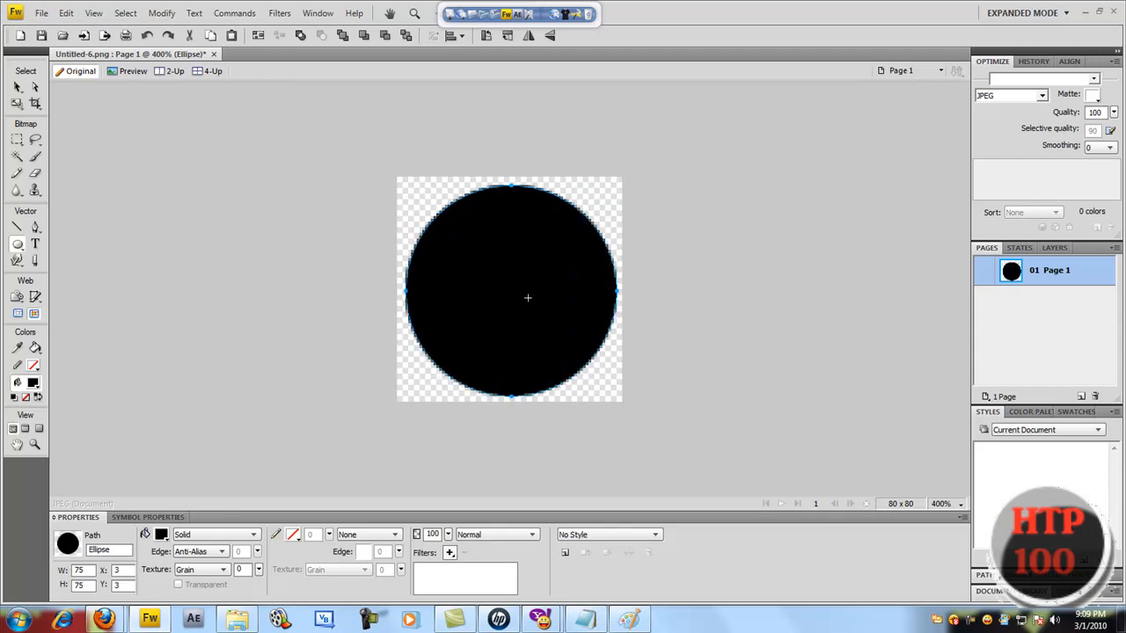
- Give the black circle a white stroke with a tip size of 4
left_click(14, 88)
left_click_drag(497, 294, 495, 298)
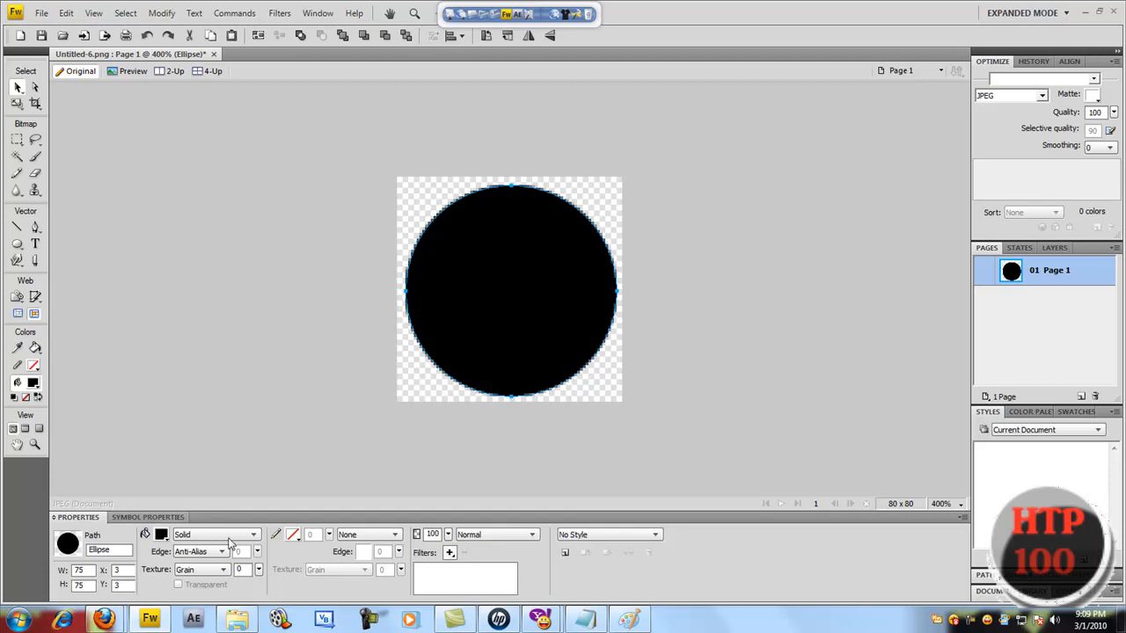
left_click(293, 535)
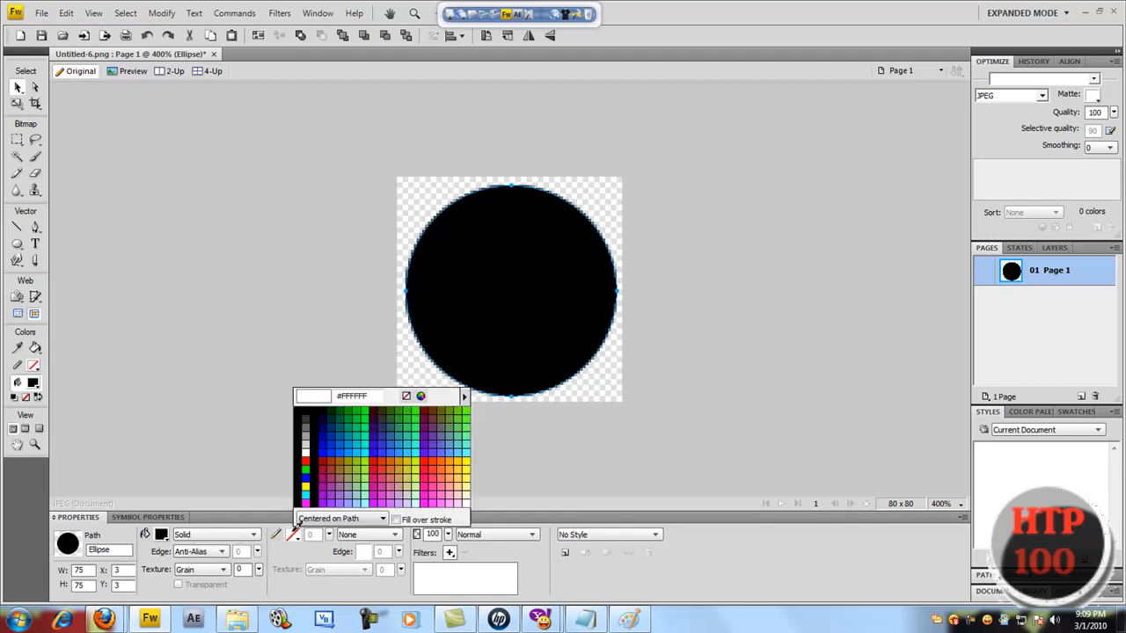
left_click(305, 446)
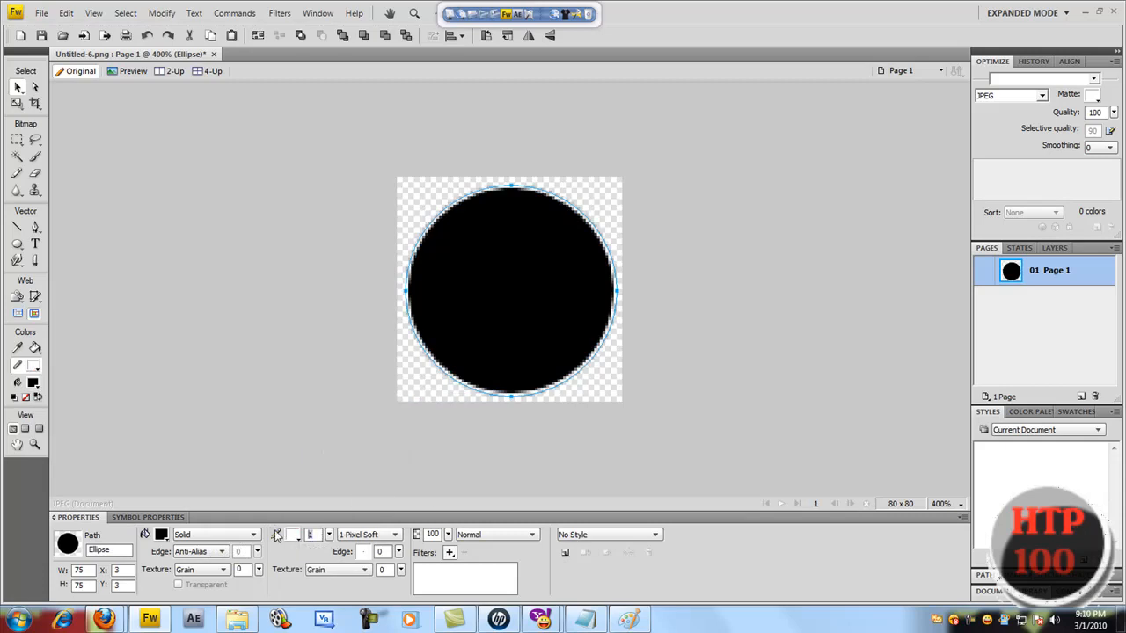
type("4")
left_click(504, 331)
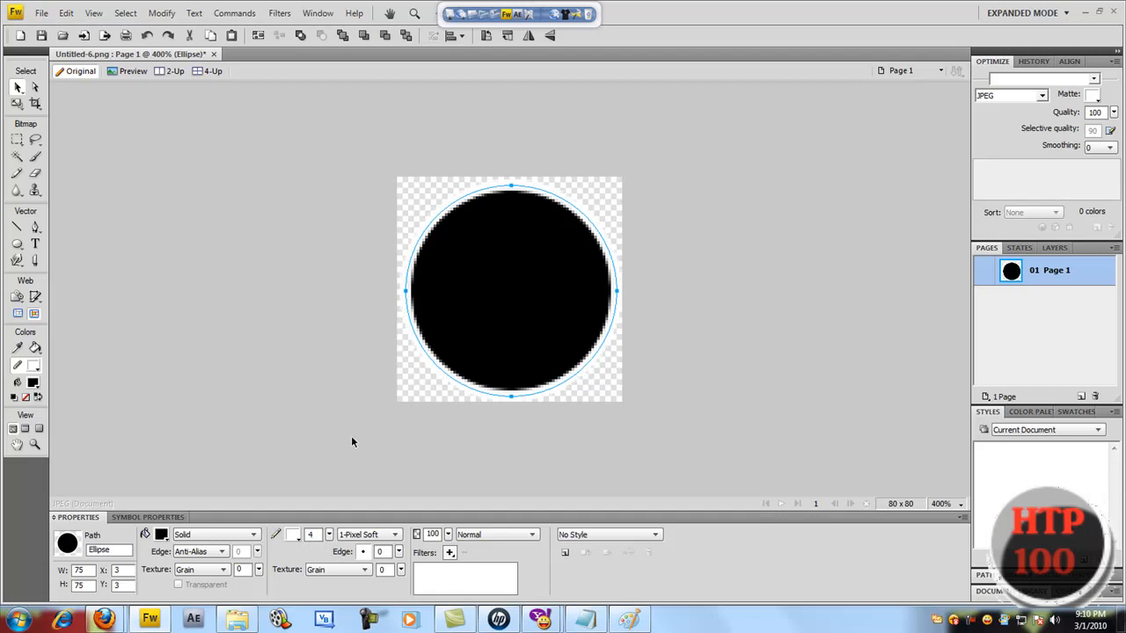
- Add a Drop Shadow live filter to the circle
left_click(449, 554)
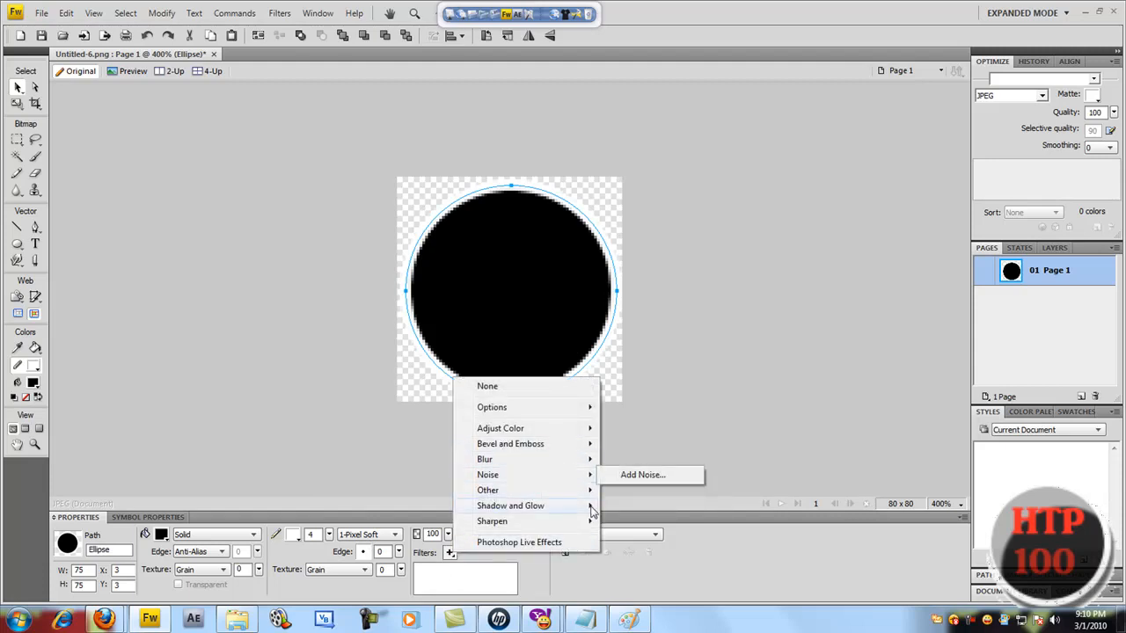
mouse_move(592, 512)
left_click(639, 509)
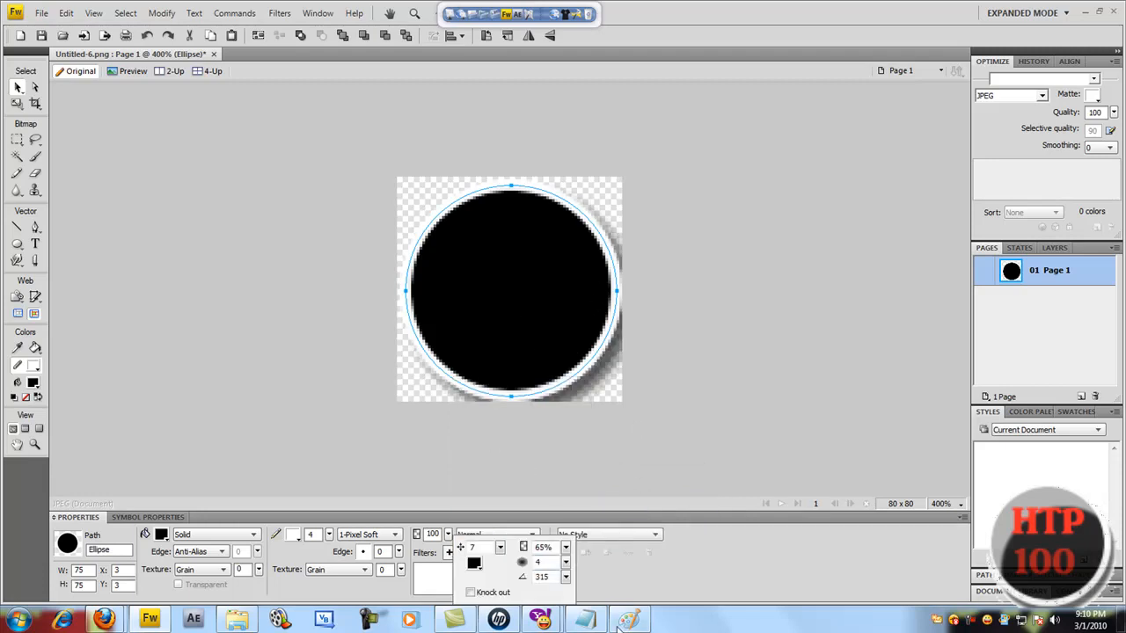
- Consult the drop shadow values in the Sites Notepad file and set the shadow's distance to 5 and softness to 1
left_click(585, 619)
left_click_drag(525, 567, 534, 254)
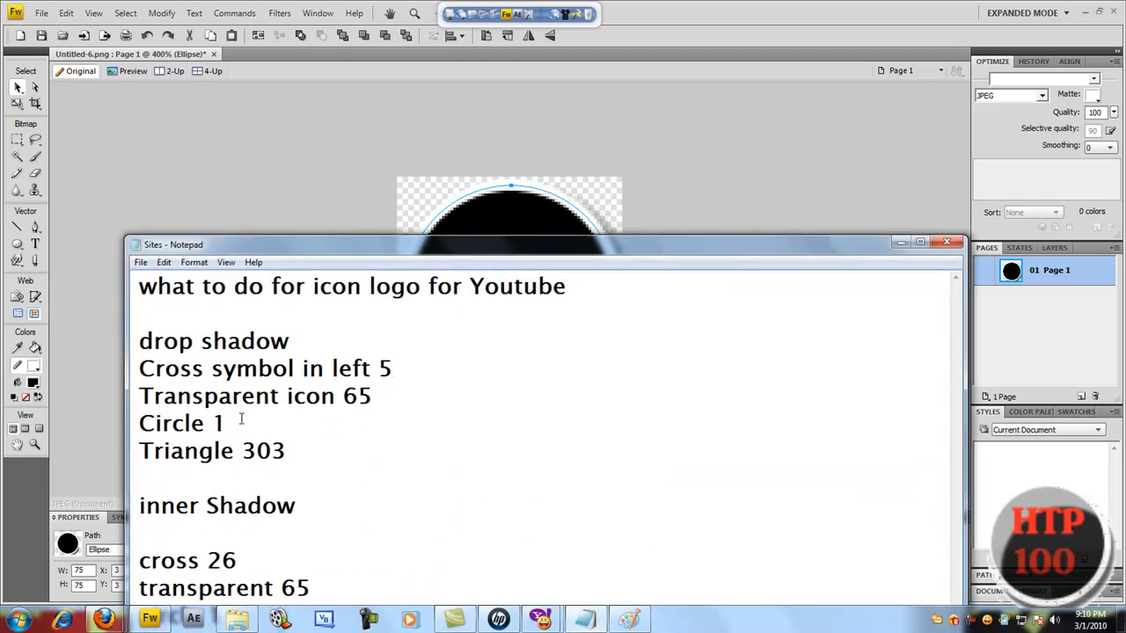
left_click(759, 175)
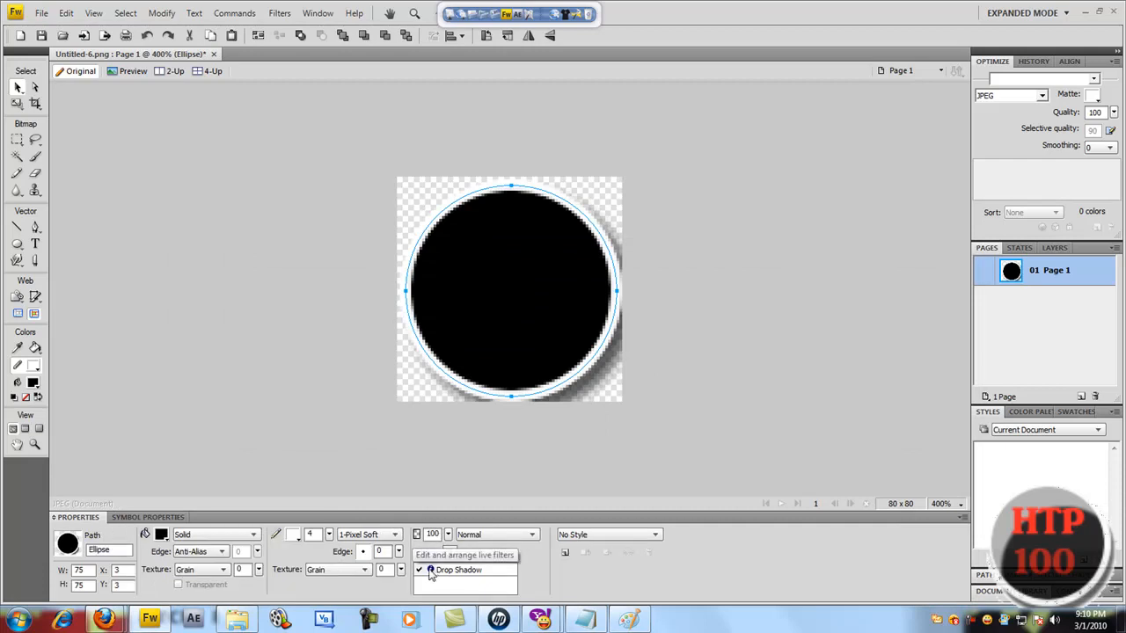
left_click(430, 570)
double_click(469, 548)
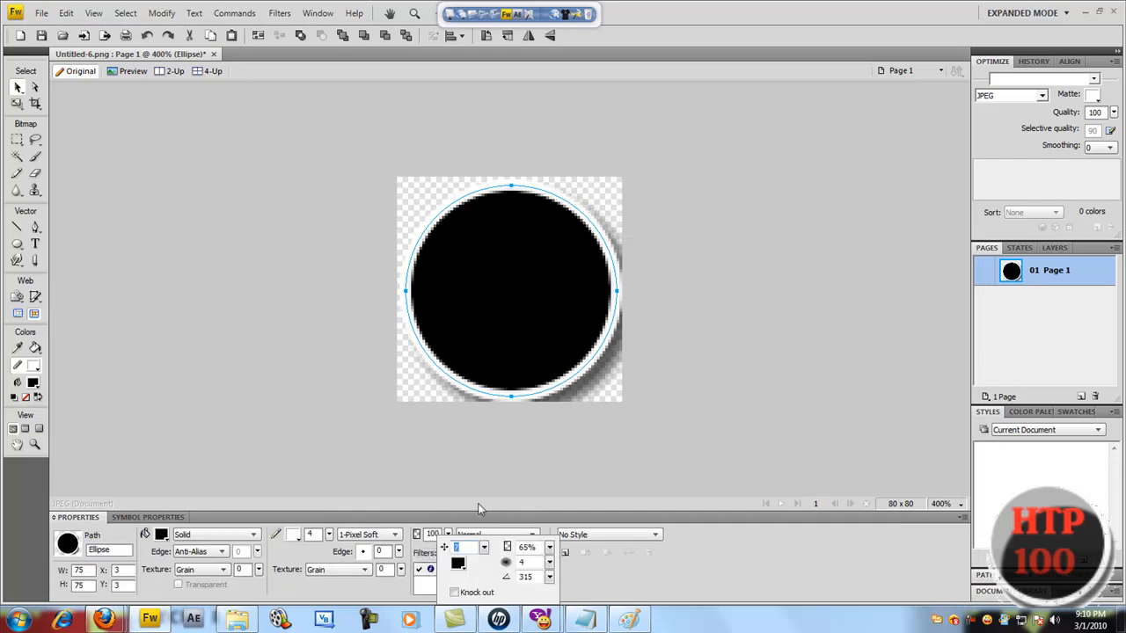
double_click(520, 562)
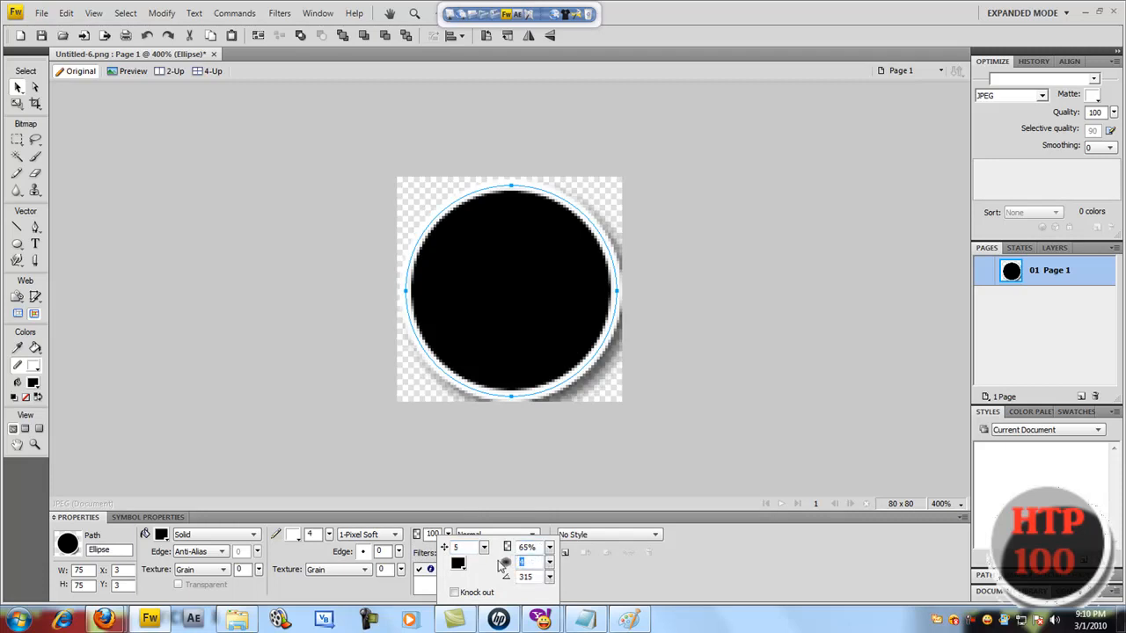
left_click(492, 318)
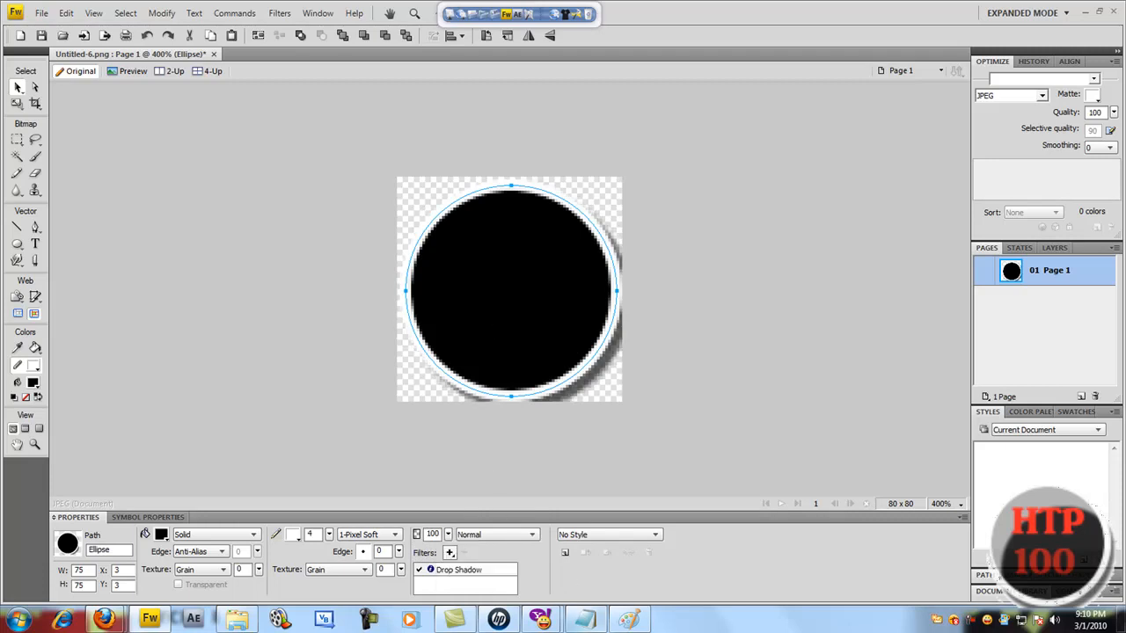
- Check the Notepad values again and set the circle's drop shadow angle to 303
left_click(584, 619)
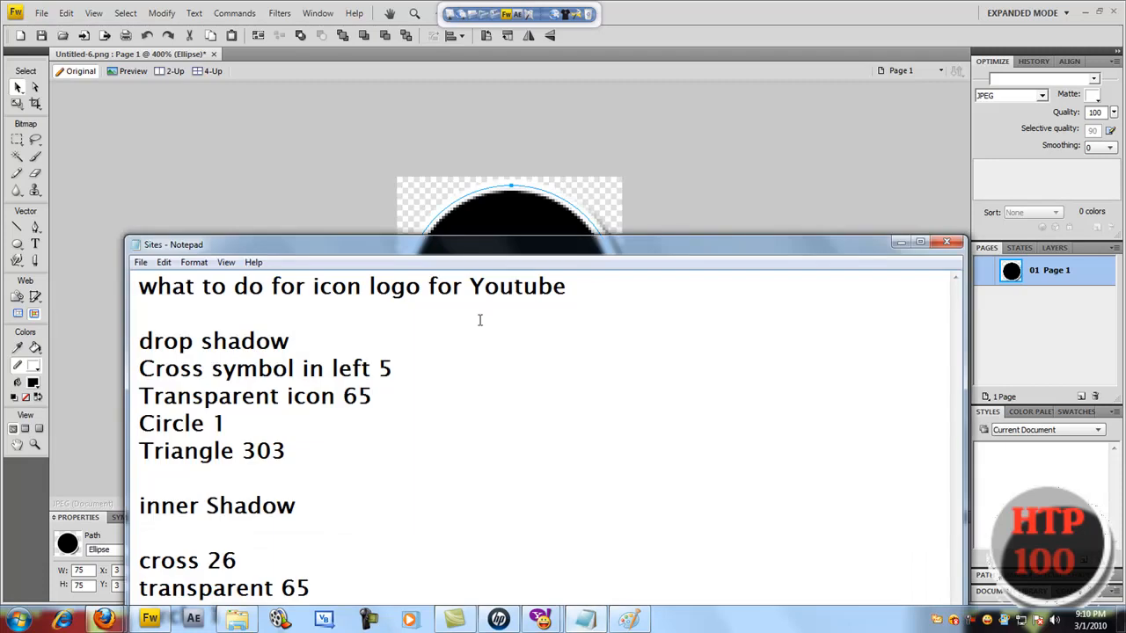
left_click(713, 210)
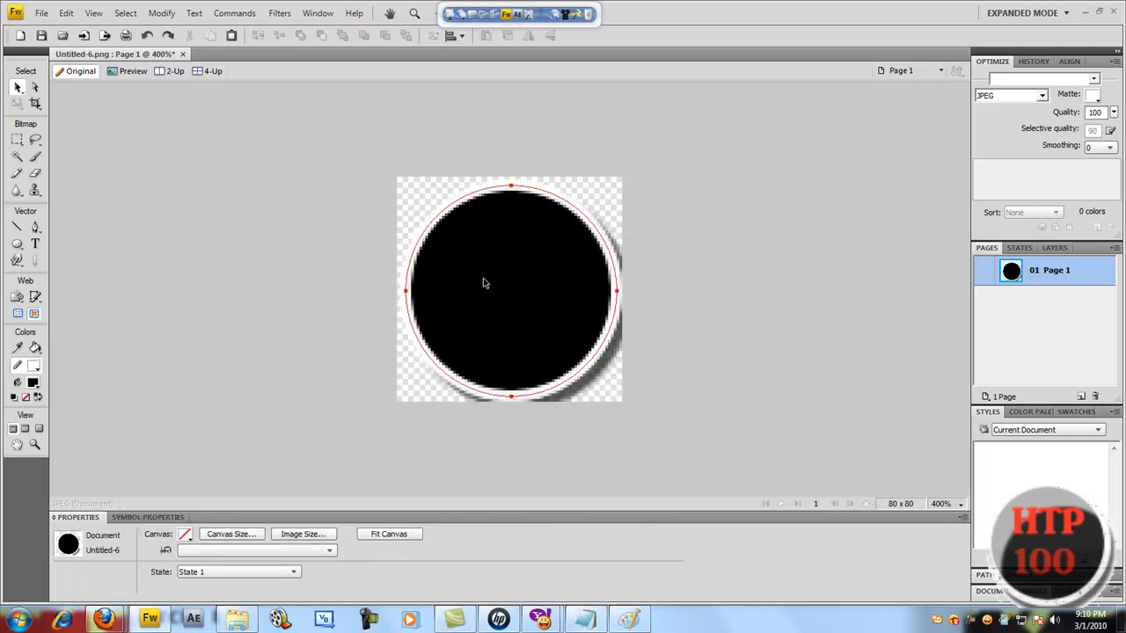
left_click(508, 314)
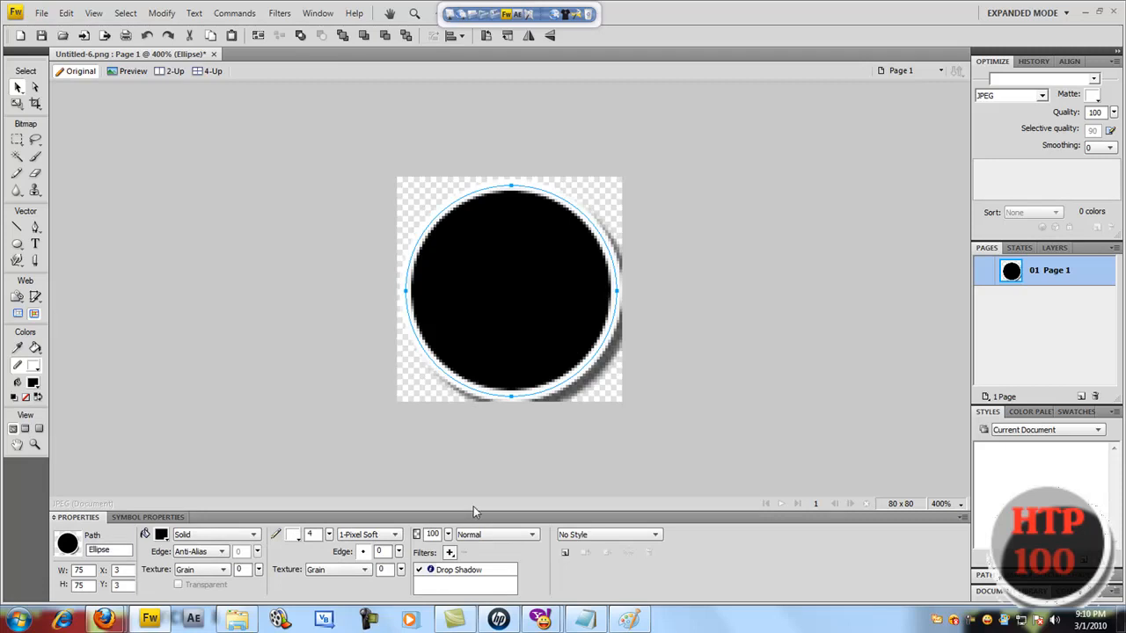
left_click(430, 570)
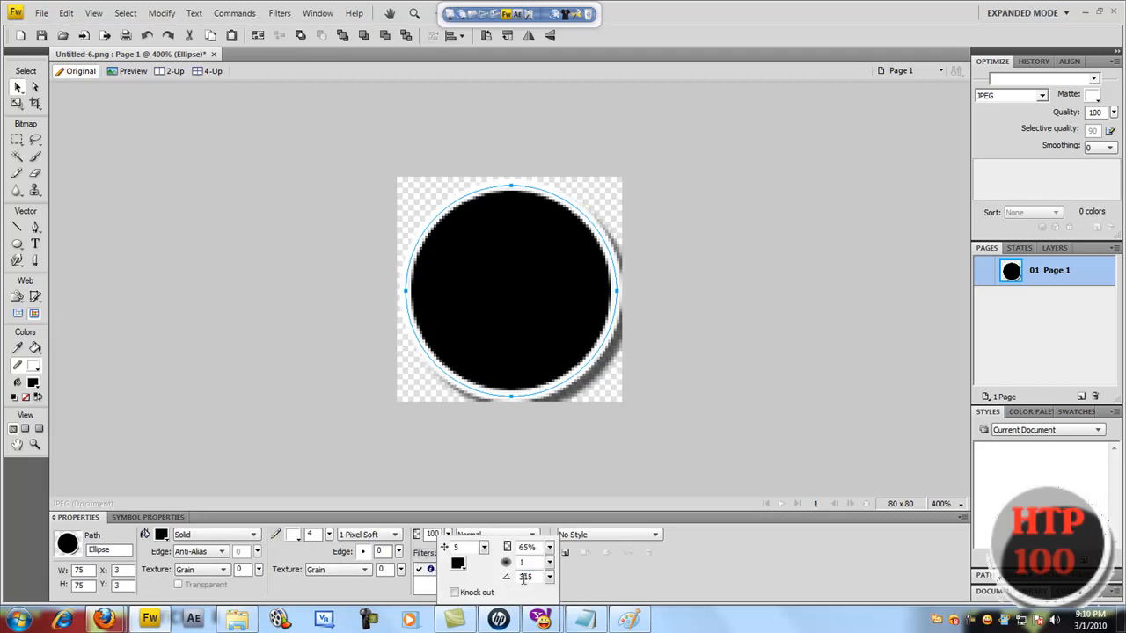
left_click_drag(538, 577, 507, 578)
type("303")
left_click(518, 322)
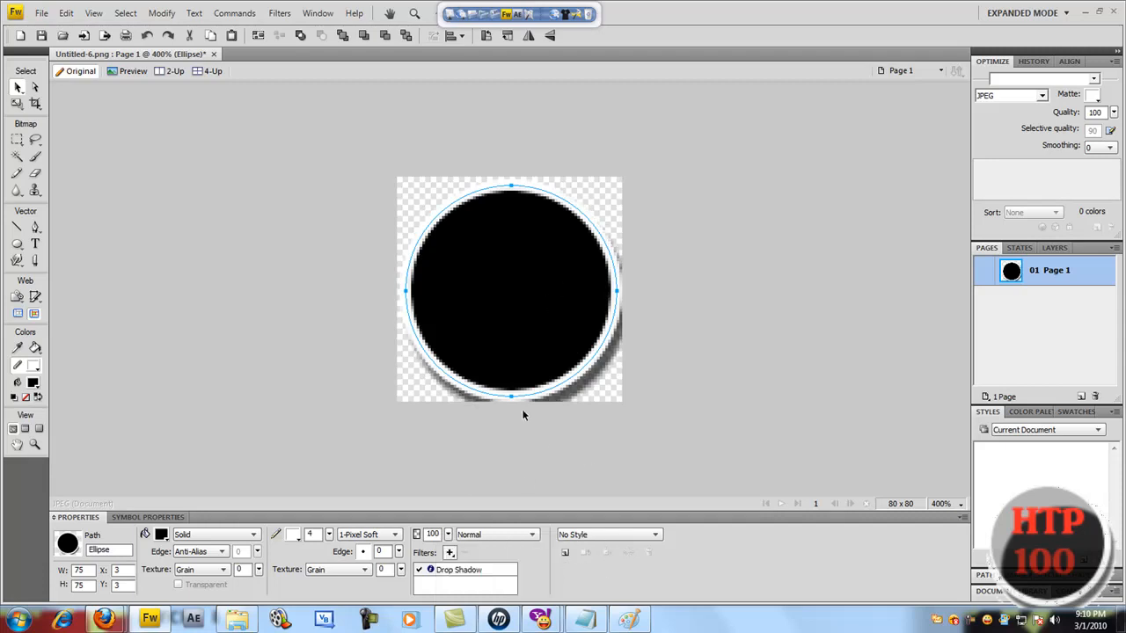
- Add a red text block reading "SP 907" on the black circle
left_click(35, 244)
left_click(431, 305)
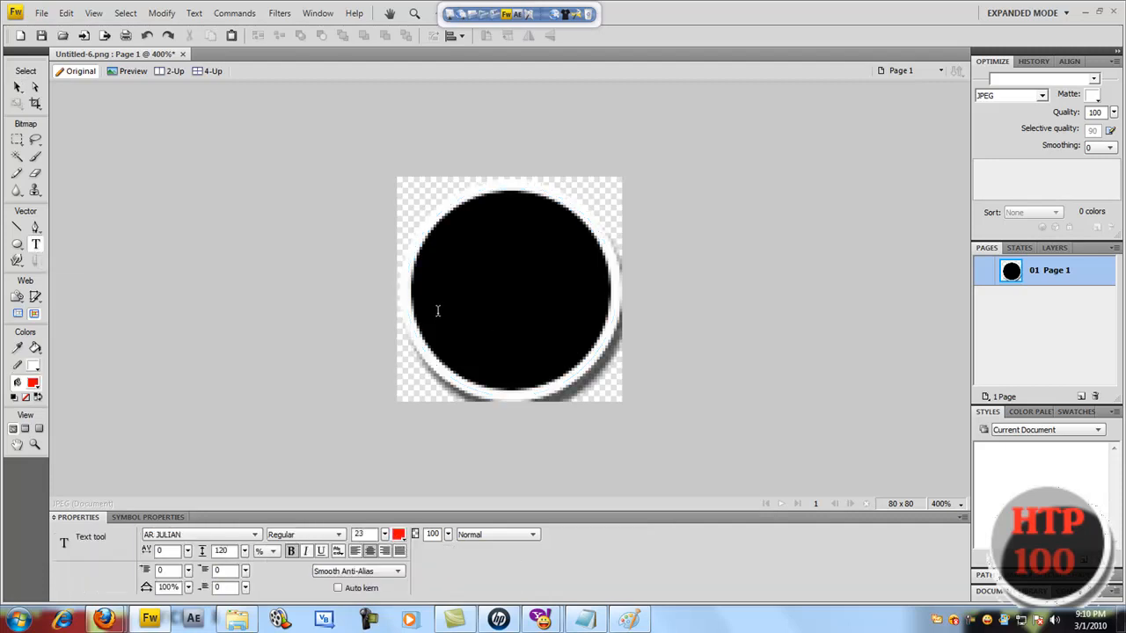
type("HTP")
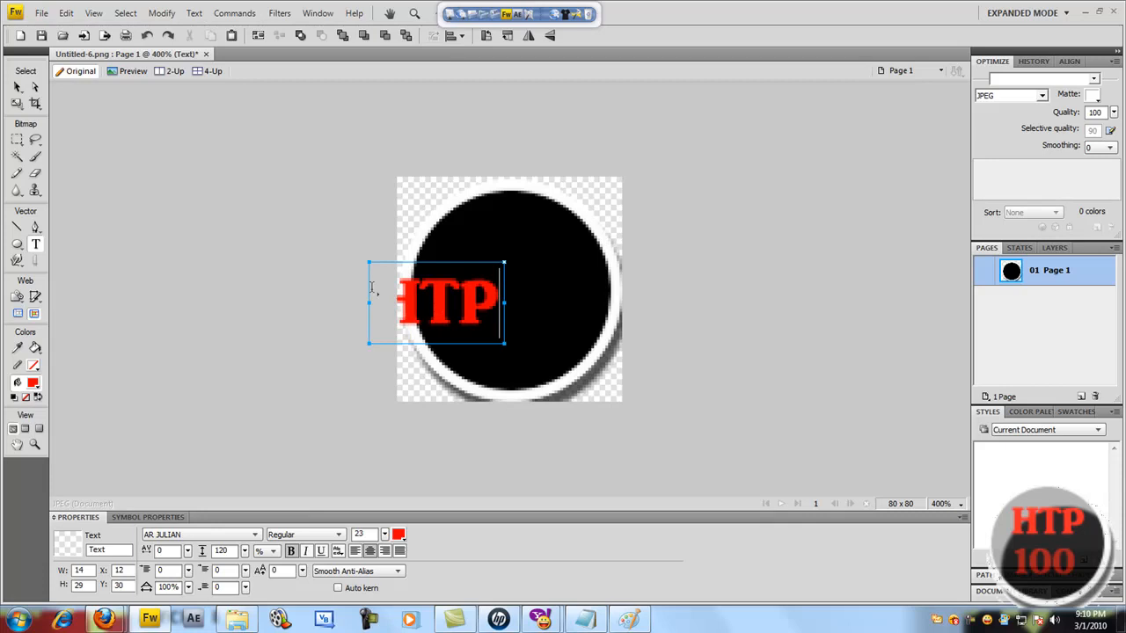
key("BackSpace")
key("BackSpace")
key("BackSpace")
type("S")
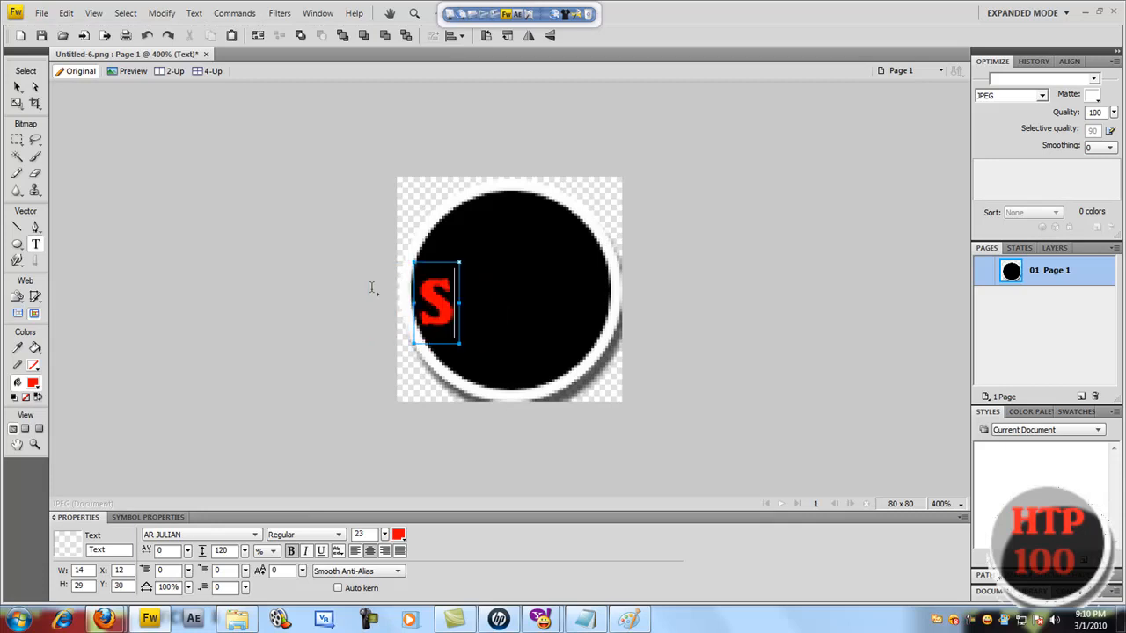
type("P")
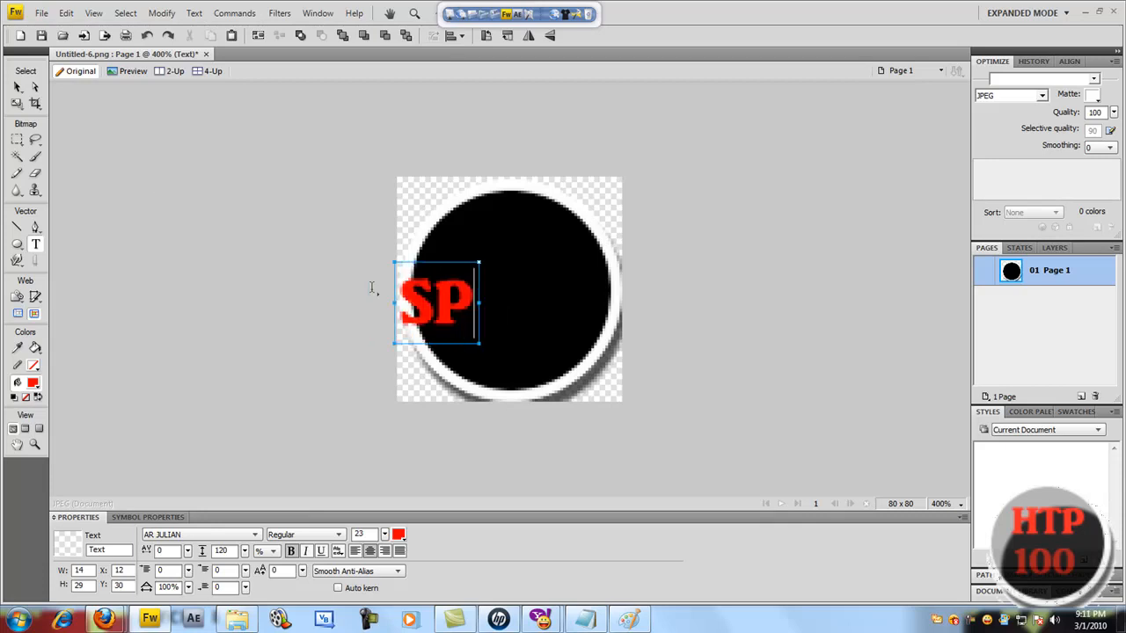
type(" (0")
key("BackSpace")
key("BackSpace")
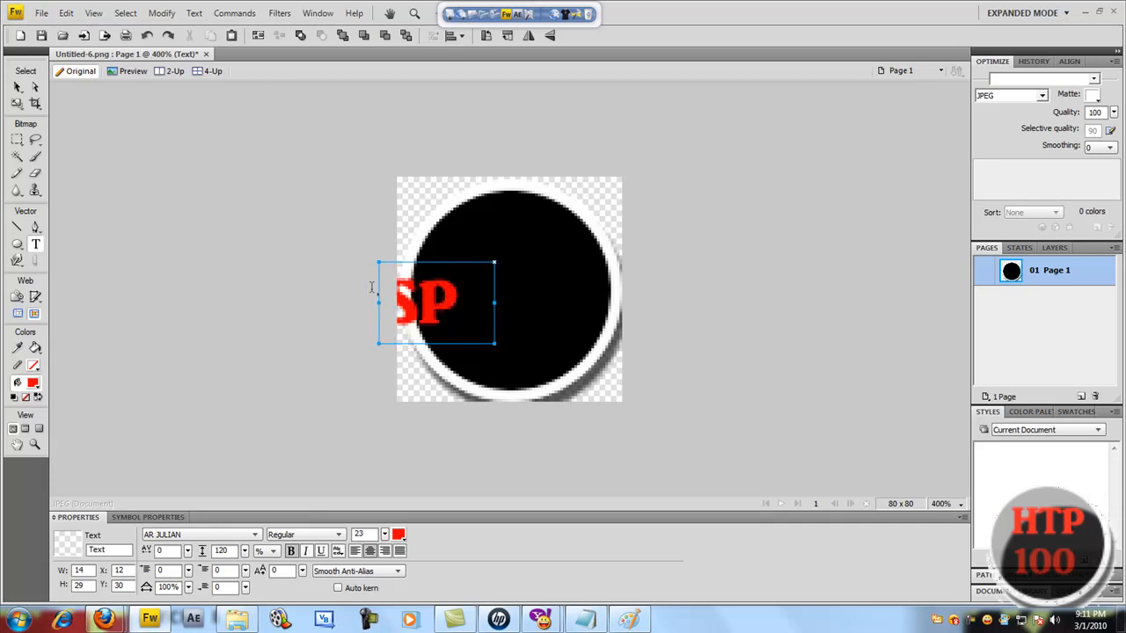
type("907")
- Centre the "SP 907" text over the circle and check the logo in the export preview and at 100% magnification
left_click(17, 87)
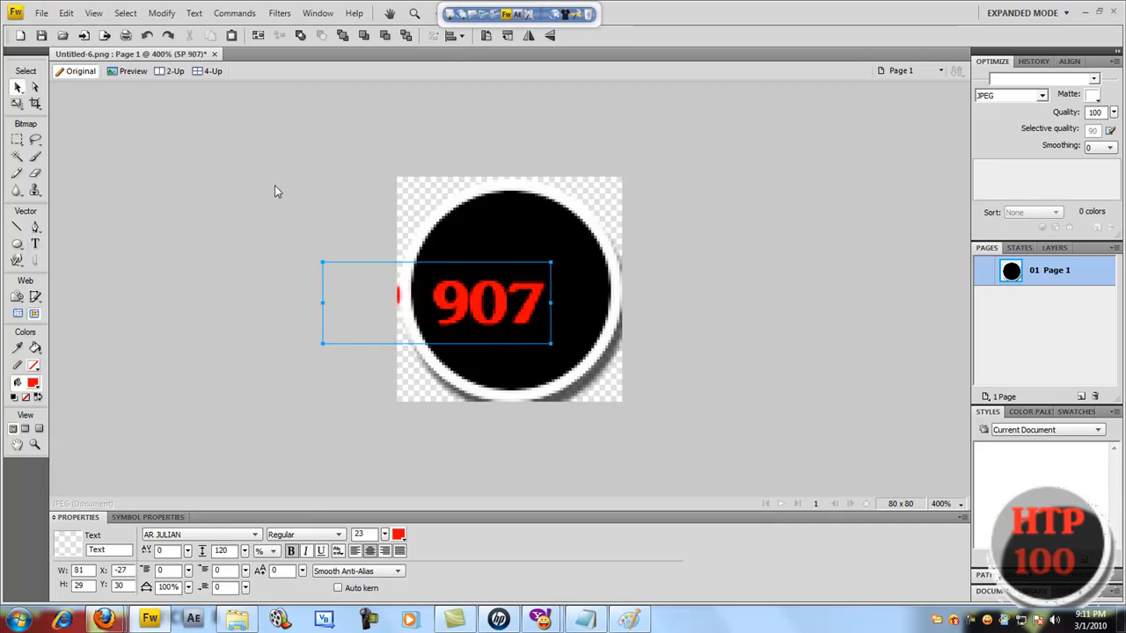
left_click_drag(507, 298, 521, 297)
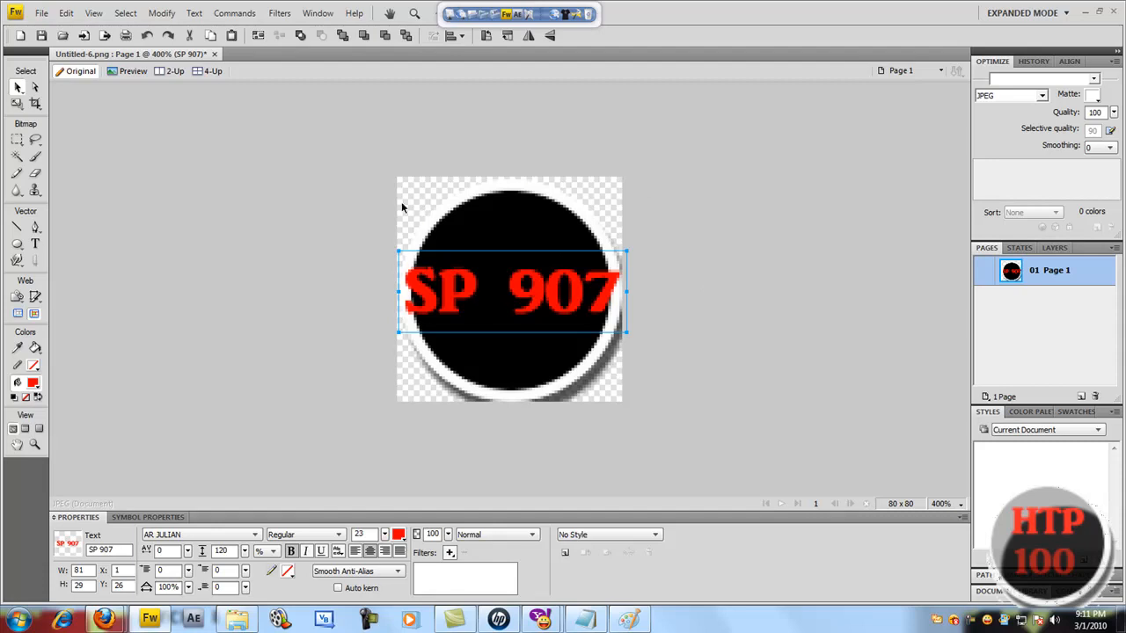
left_click(133, 71)
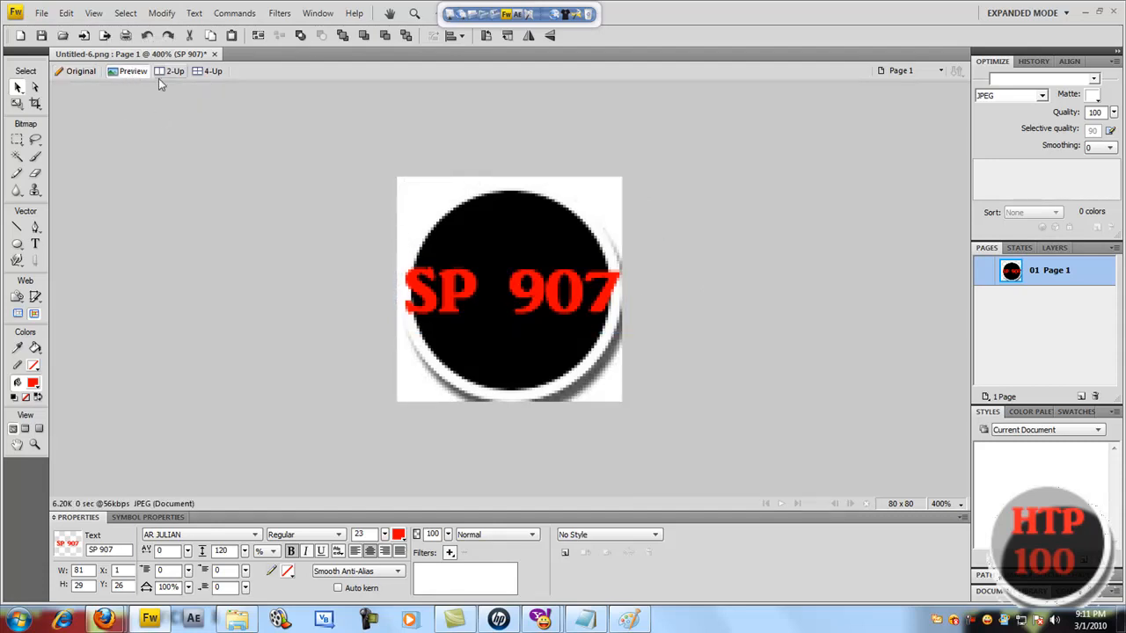
left_click(92, 74)
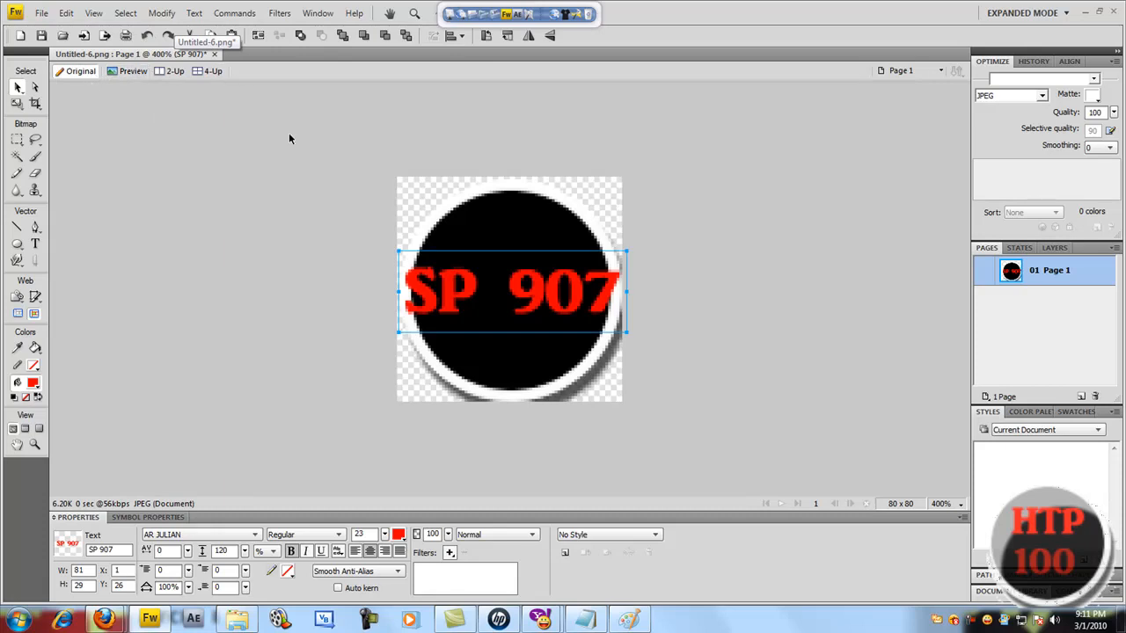
key("ctrl+1")
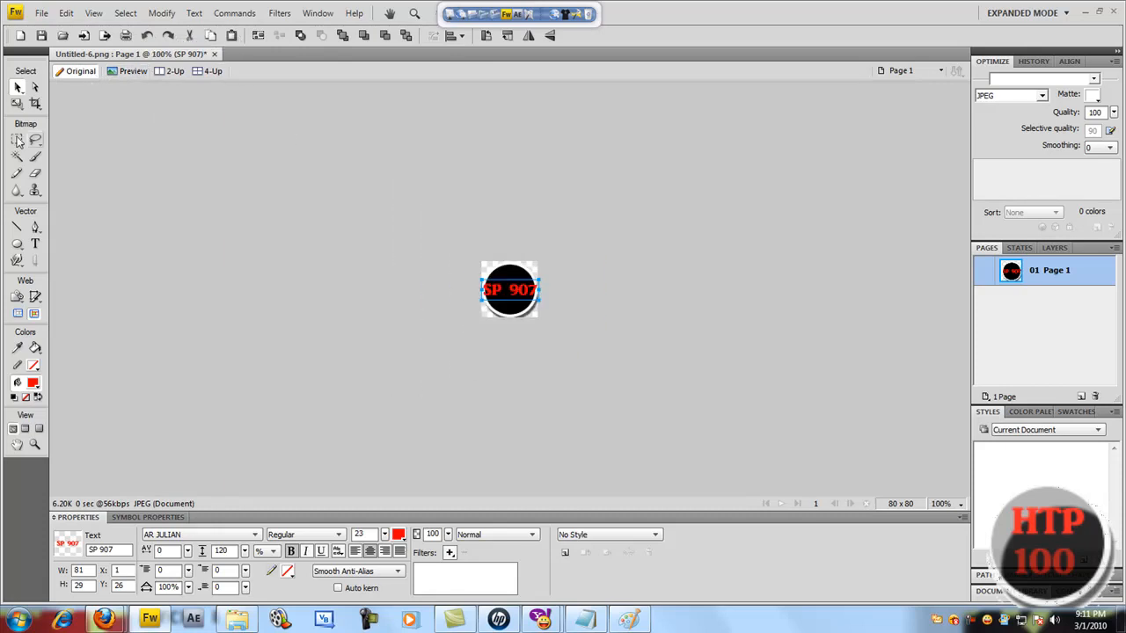
- Compare the logo in the Preview, 2-Up and 4-Up views and settle on the 2-Up view
left_click(127, 72)
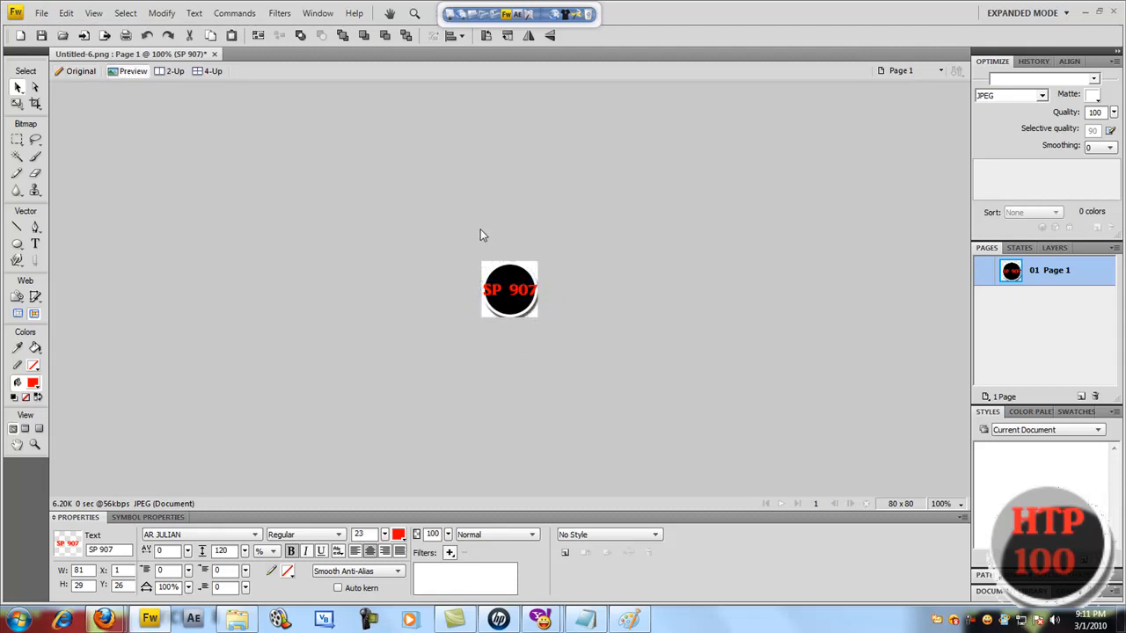
left_click(170, 72)
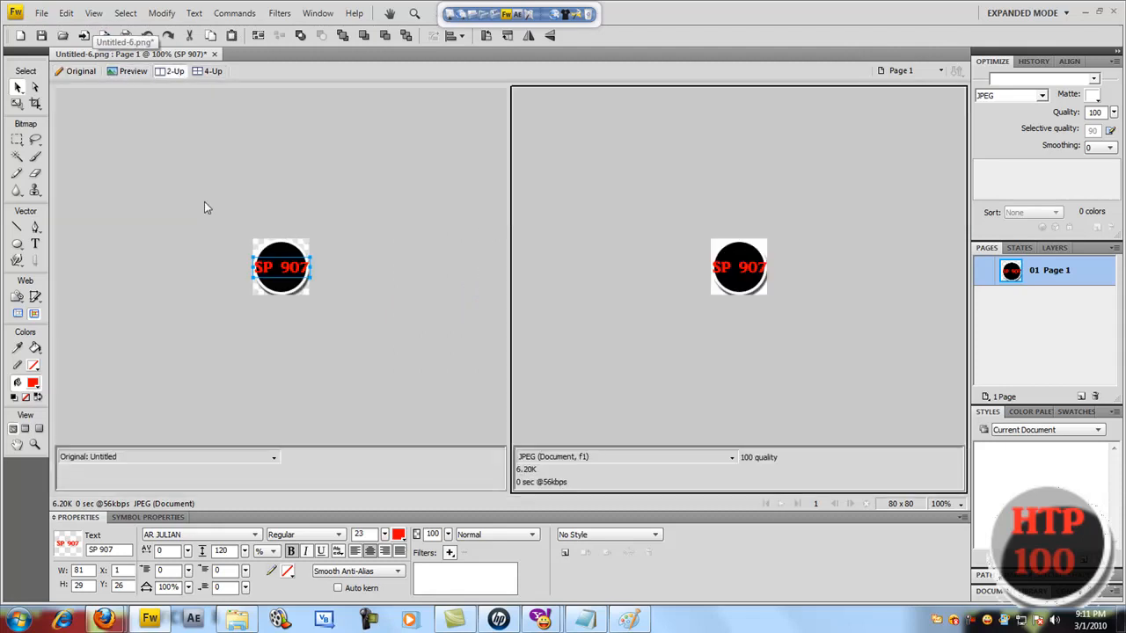
left_click(209, 74)
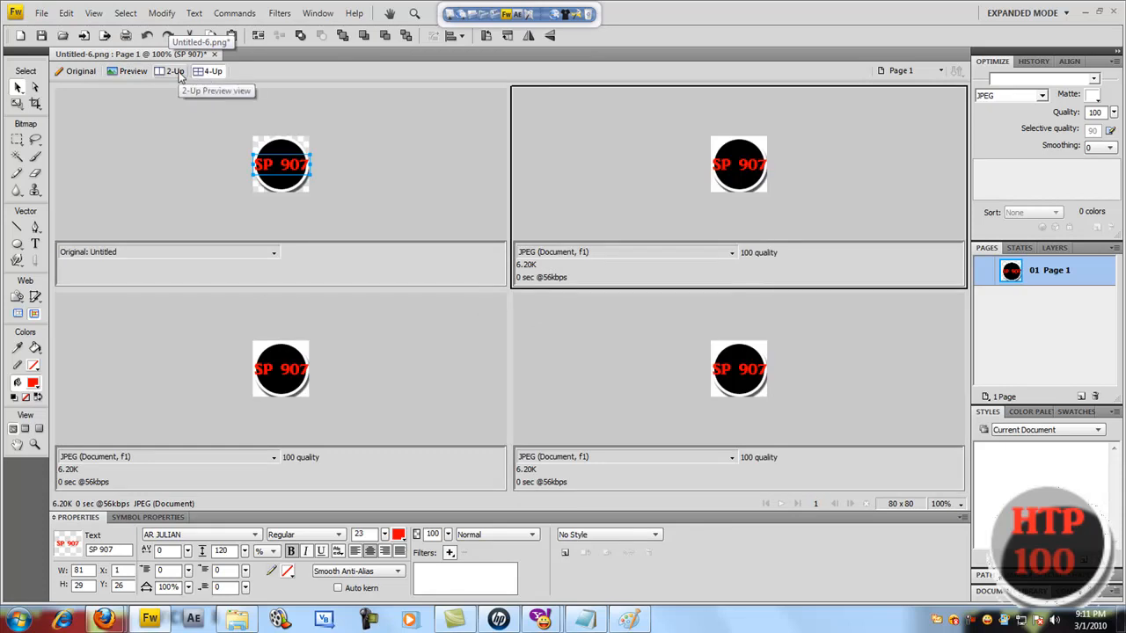
left_click(176, 72)
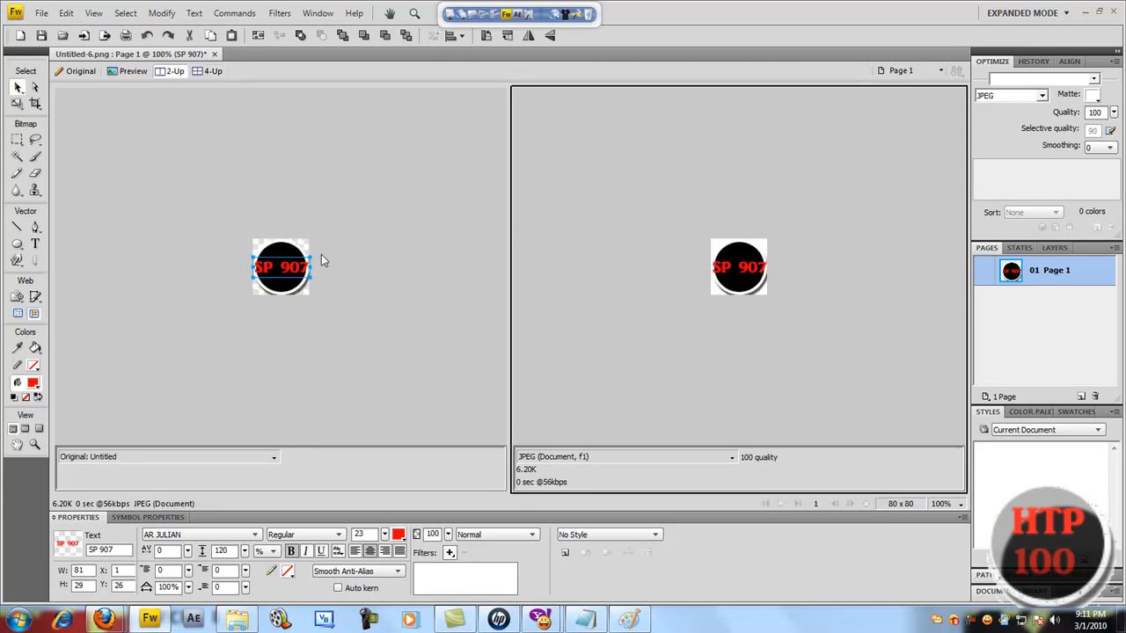
- Reduce the "SP 907" text to size 20 and place it inside the black circle
key("ctrl+equal")
key("ctrl+equal")
key("ctrl+equal")
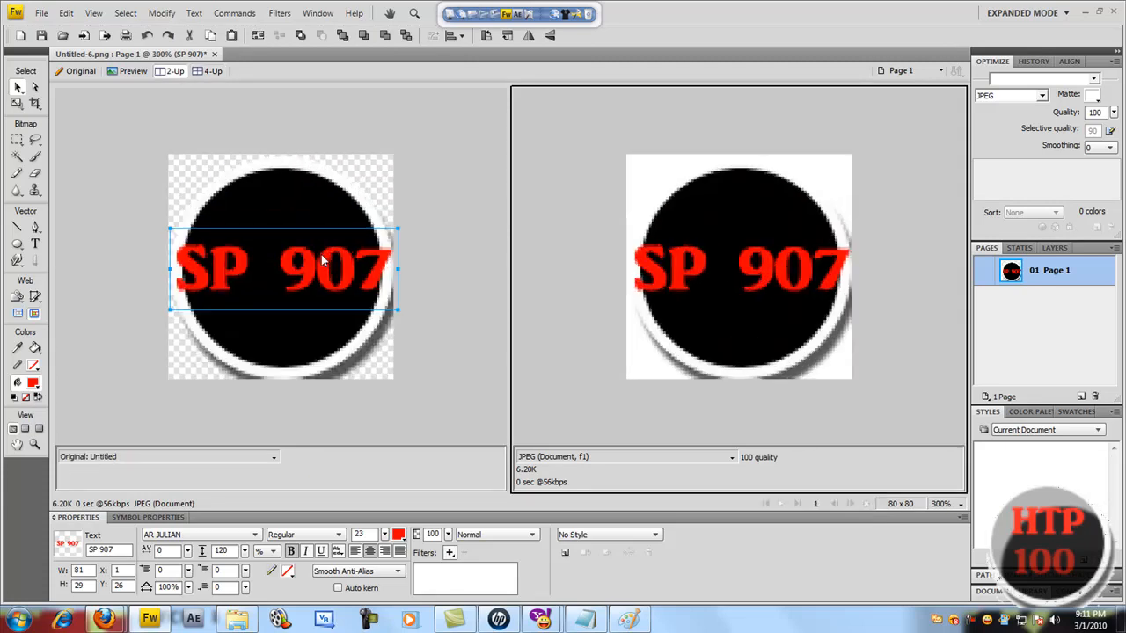
left_click(384, 538)
type("22")
left_click(269, 269)
left_click_drag(385, 538, 385, 544)
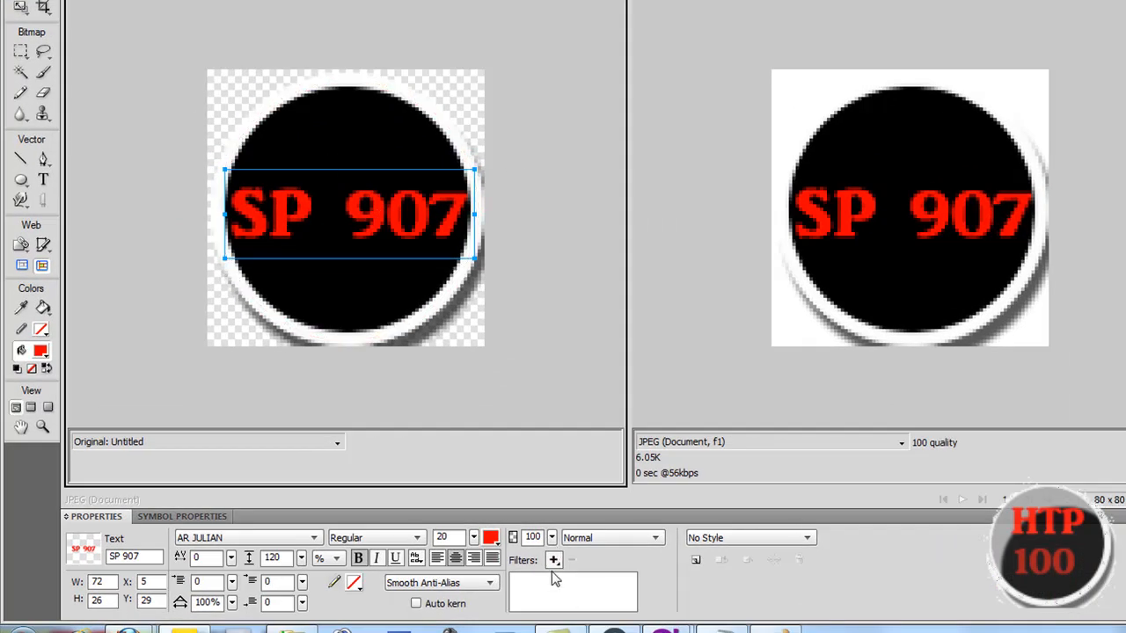
- Add an Inner Shadow filter to the black circle
left_click(362, 305)
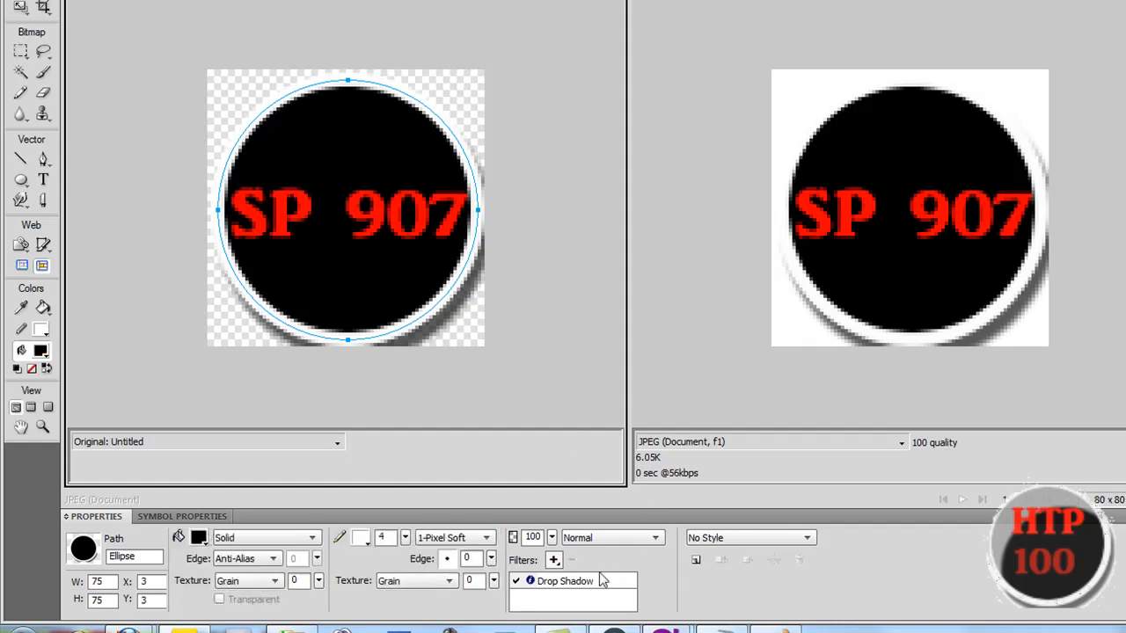
left_click(554, 562)
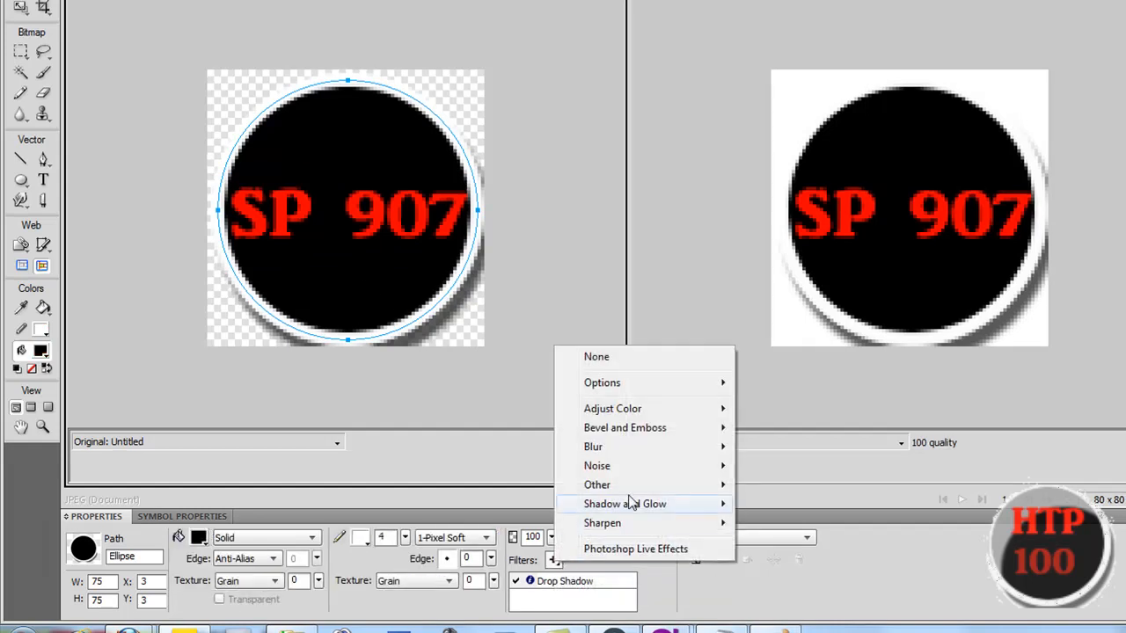
mouse_move(616, 505)
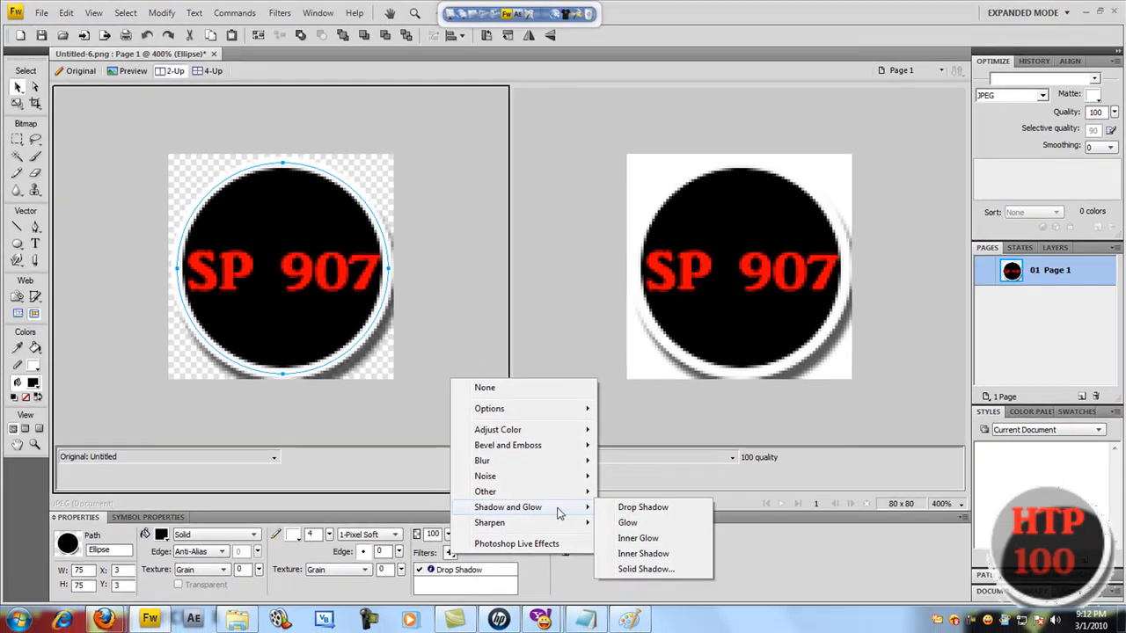
left_click(643, 554)
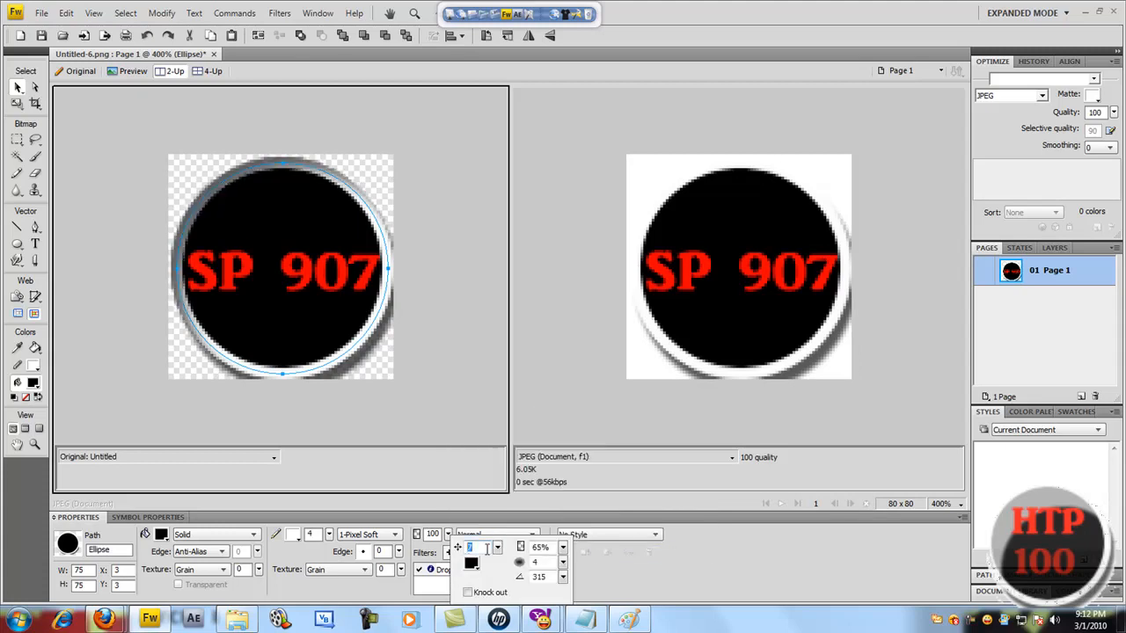
- Consult the inner shadow values in the Sites Notepad file and set the circle's inner shadow distance to 26
left_click(585, 620)
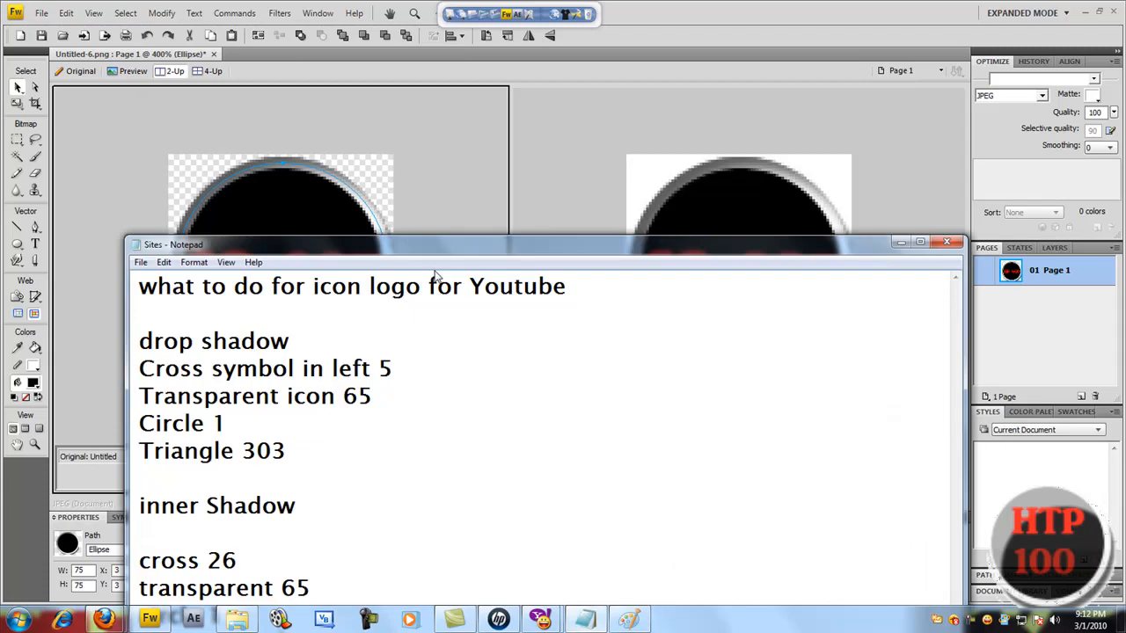
left_click_drag(489, 246, 499, 141)
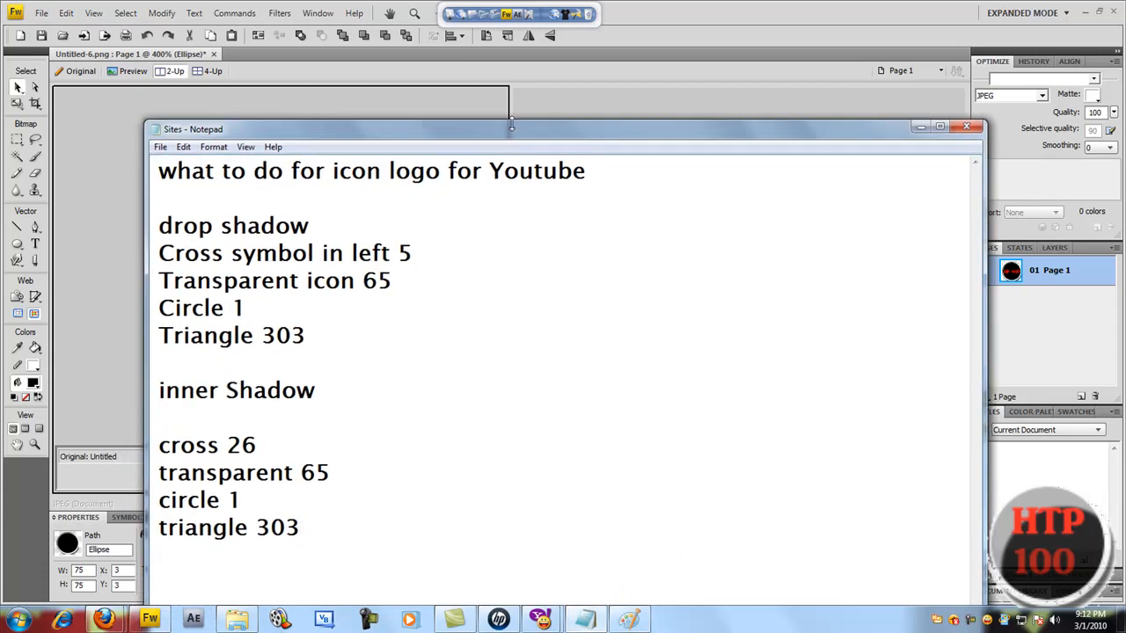
left_click(571, 92)
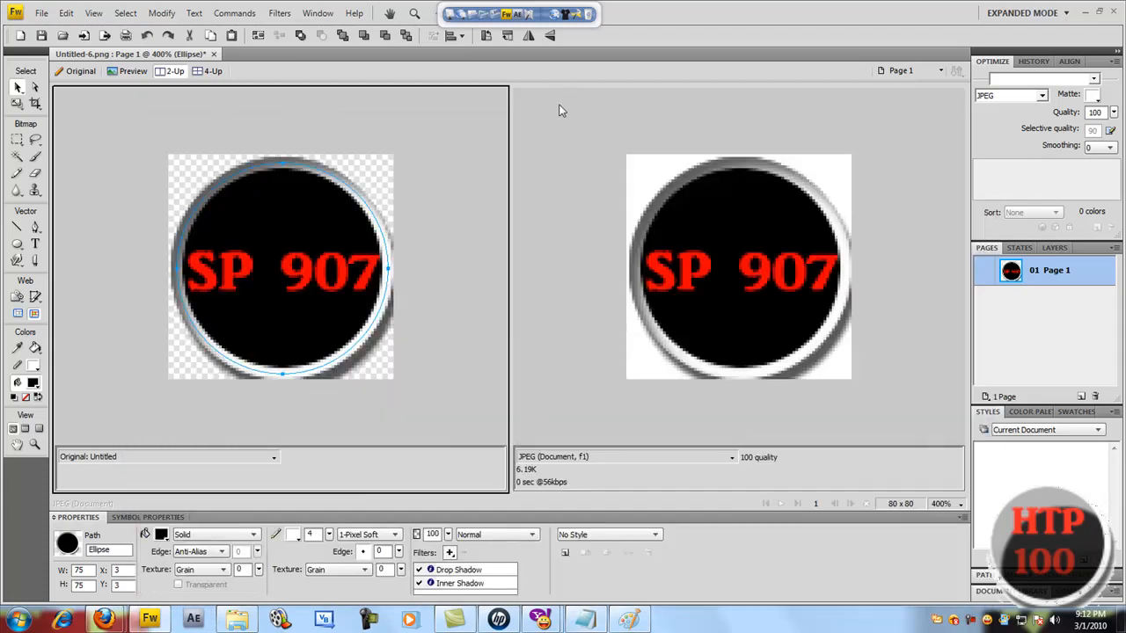
left_click(430, 570)
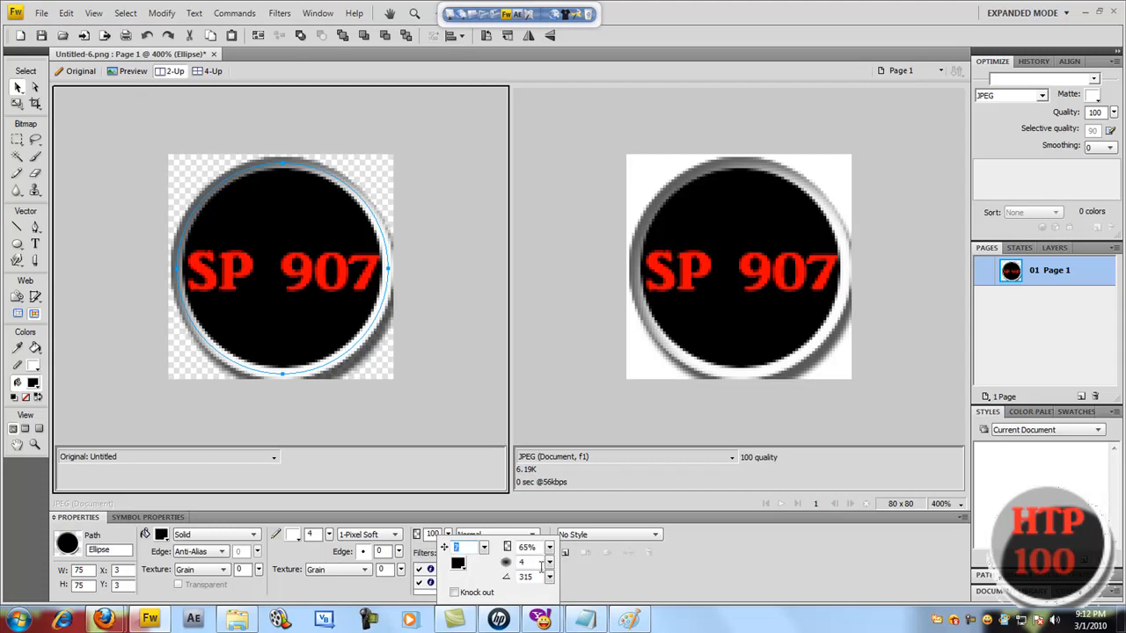
type("26")
left_click(530, 561)
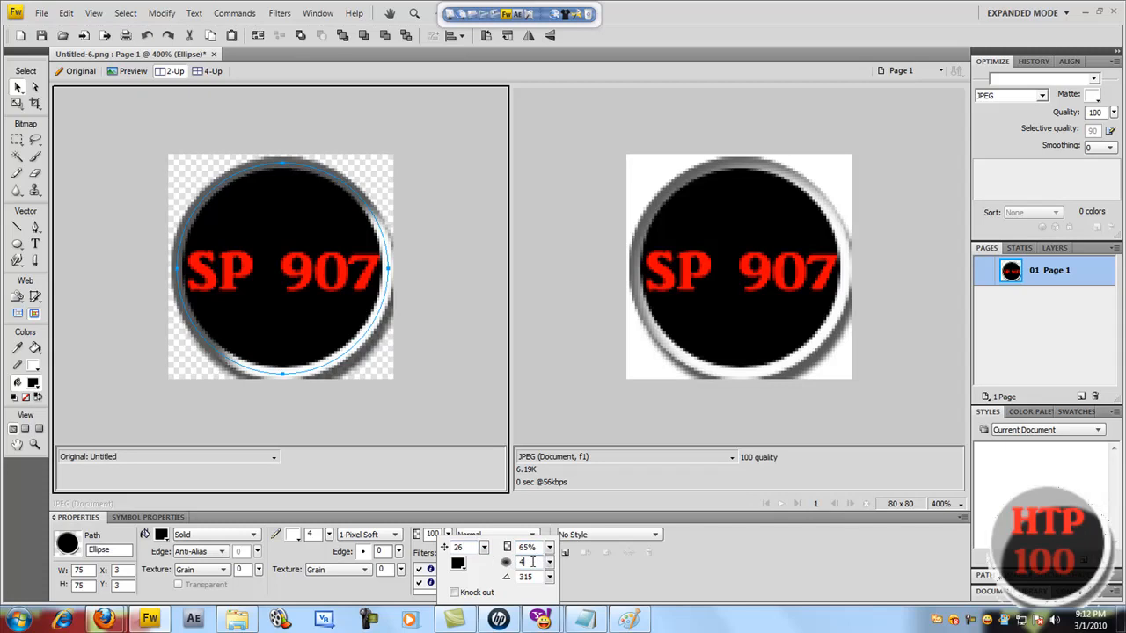
- Recheck the Notepad values and set the circle's inner shadow softness to 1 and angle to 303
left_click(585, 620)
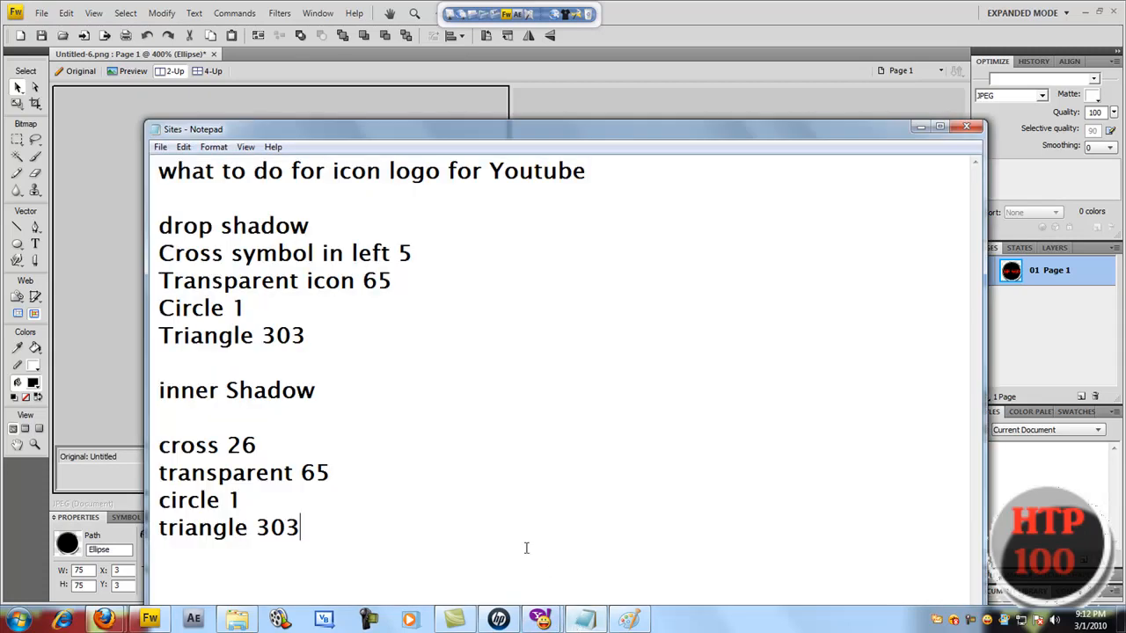
left_click(109, 365)
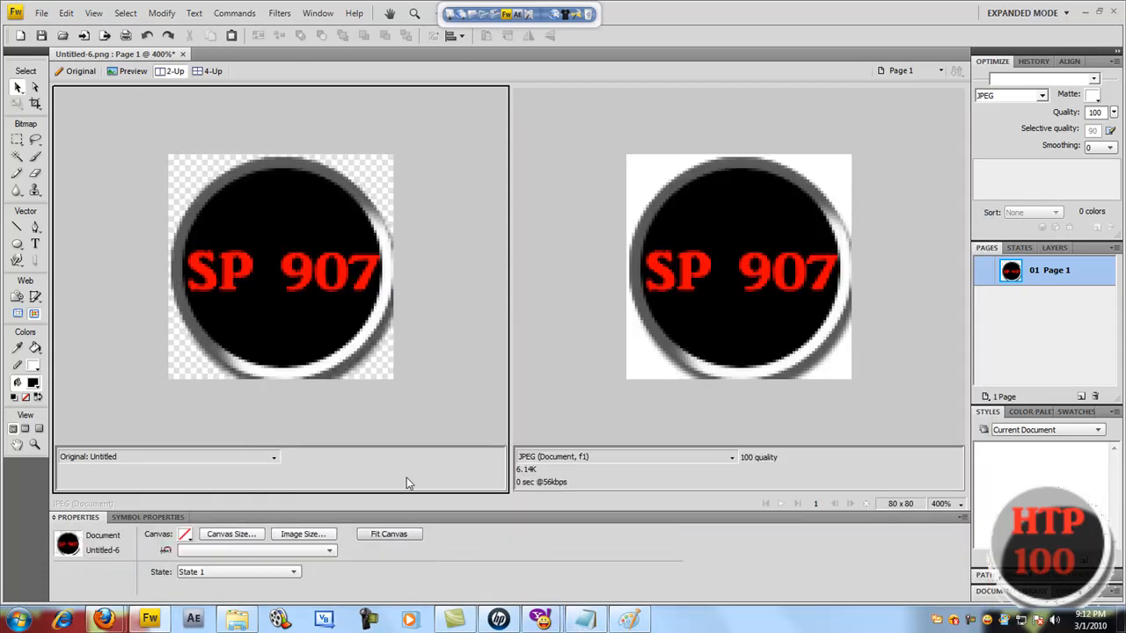
left_click(293, 344)
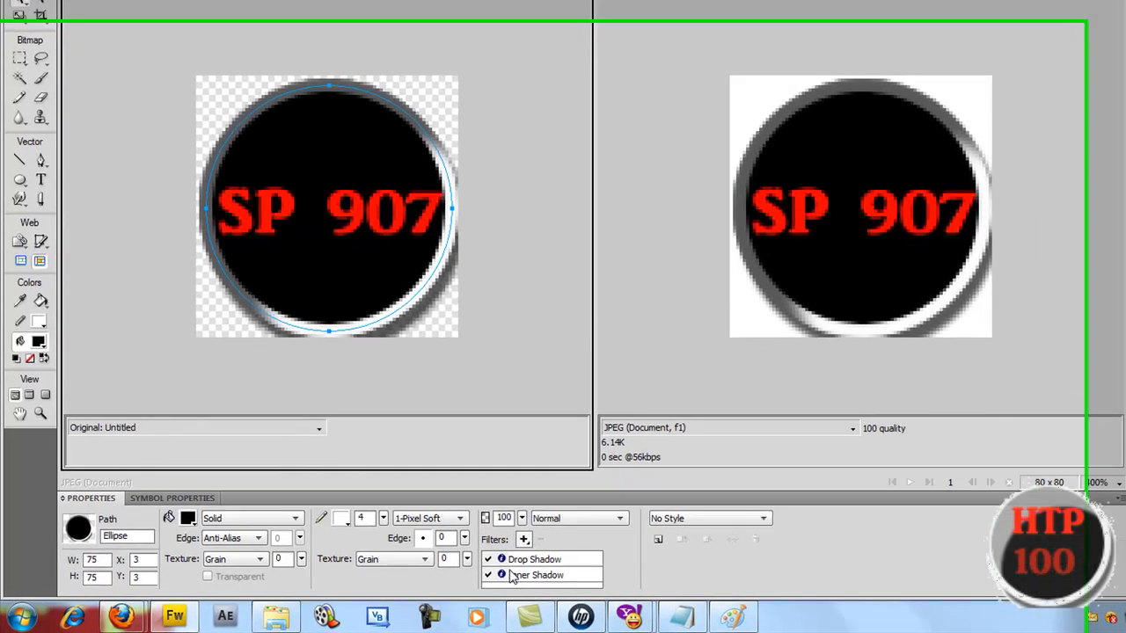
left_click(431, 584)
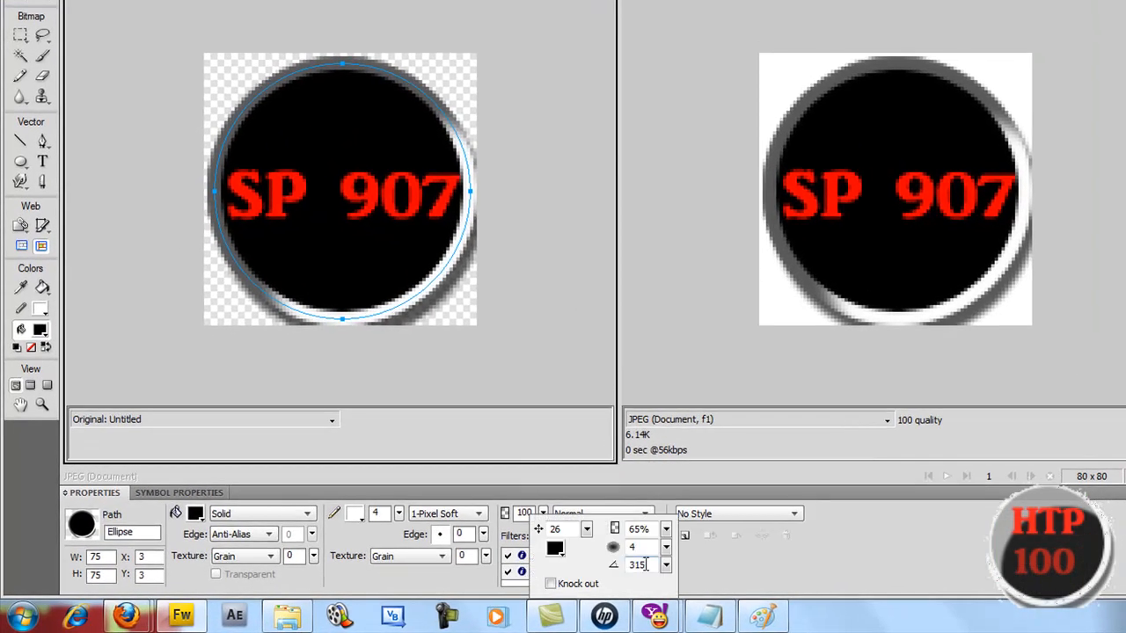
left_click_drag(646, 547, 589, 539)
type("1")
left_click_drag(648, 567, 591, 563)
type("300")
left_click(351, 270)
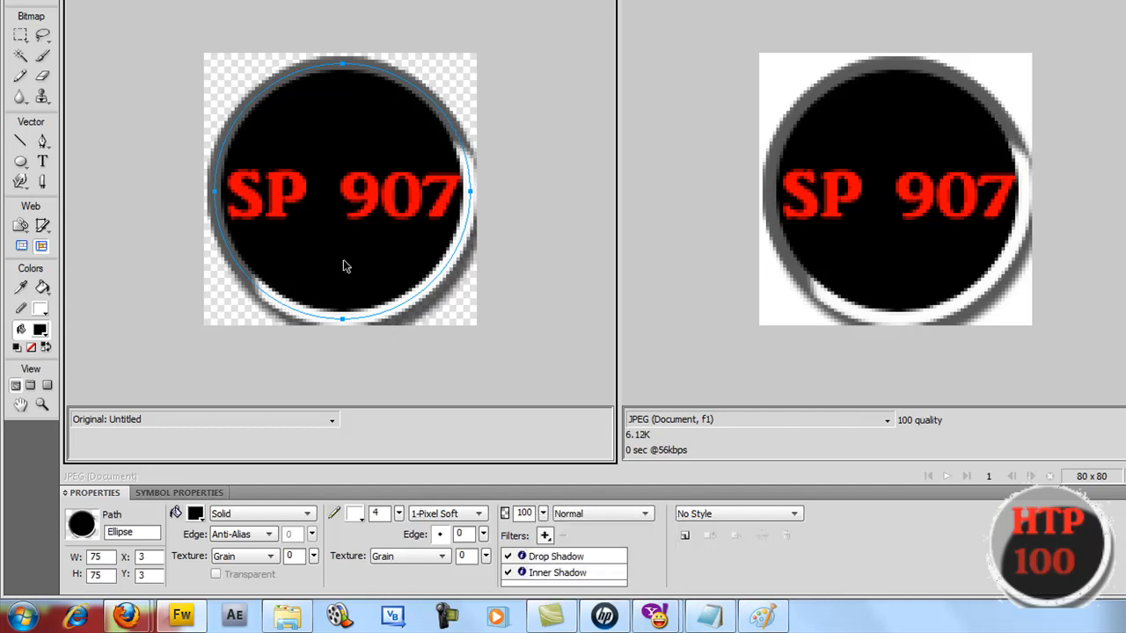
- Try other distances for the circle's inner shadow and return it to 26
left_click(521, 572)
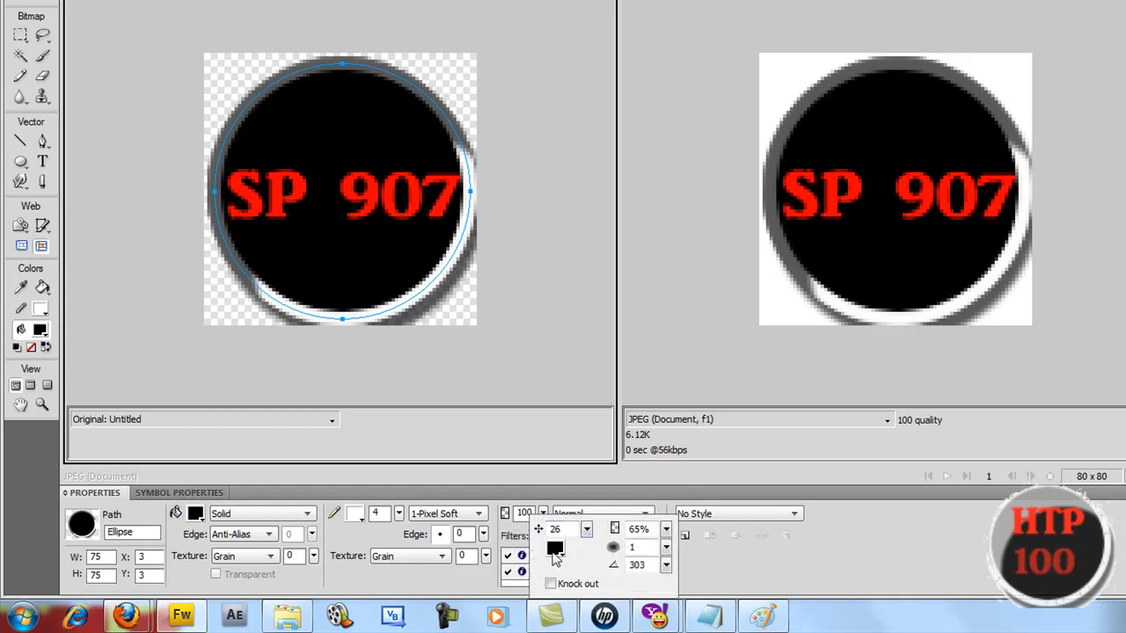
left_click_drag(585, 528, 602, 516)
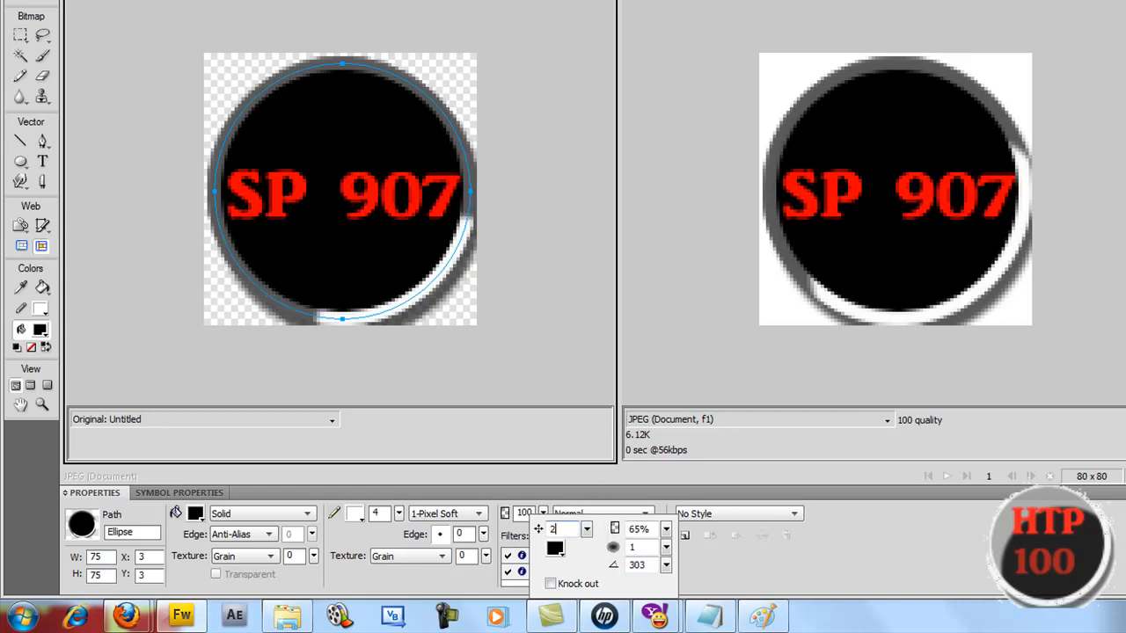
left_click(341, 274)
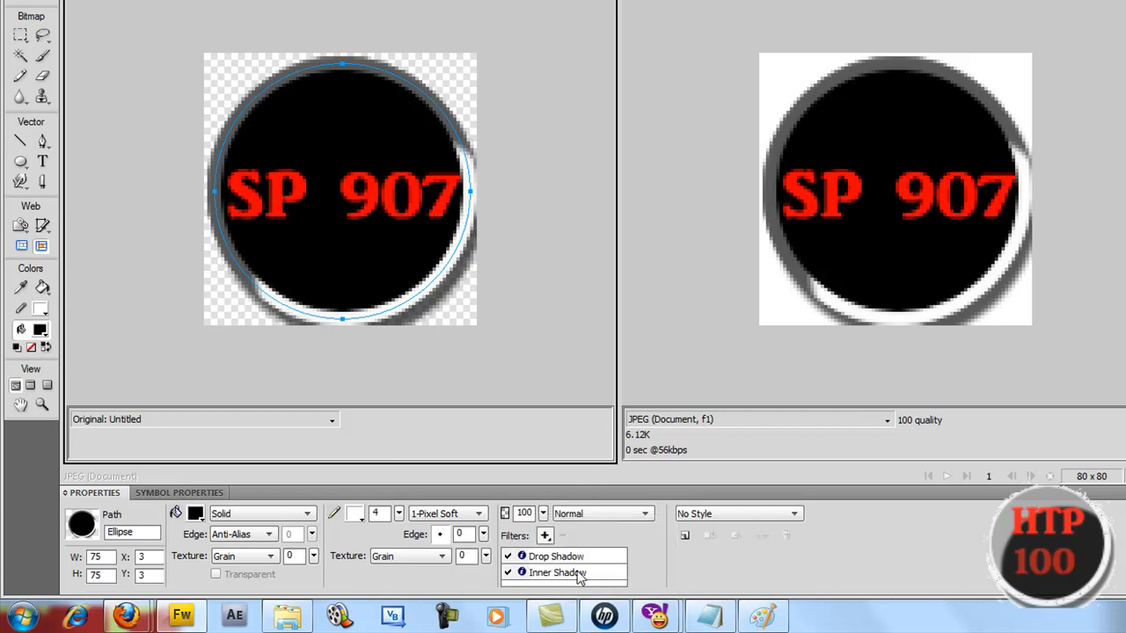
left_click(543, 513)
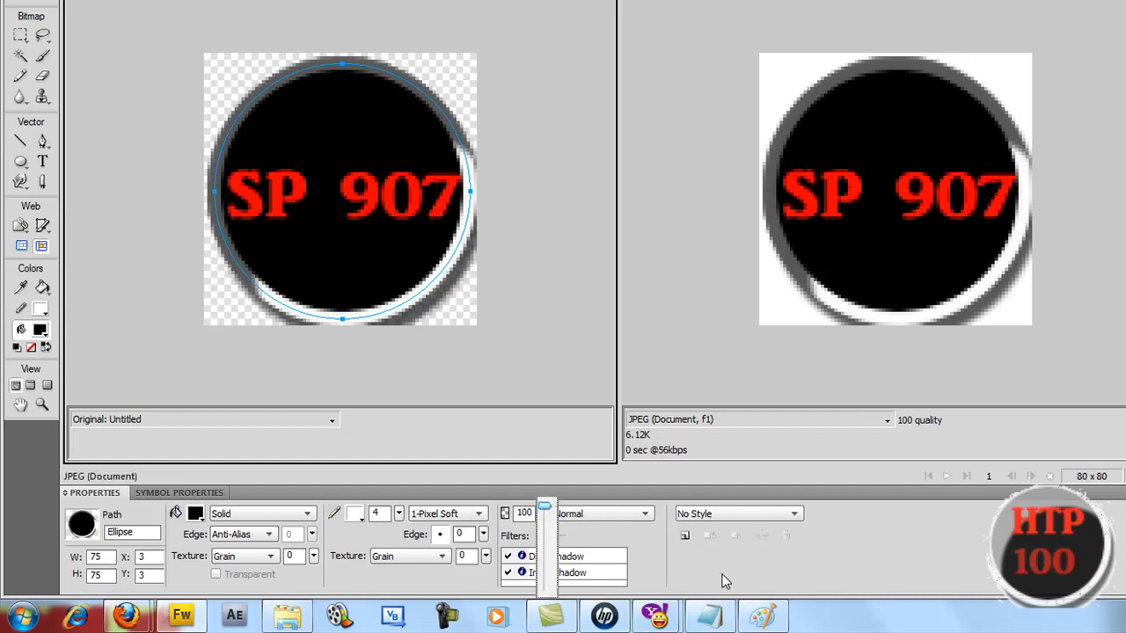
left_click(710, 553)
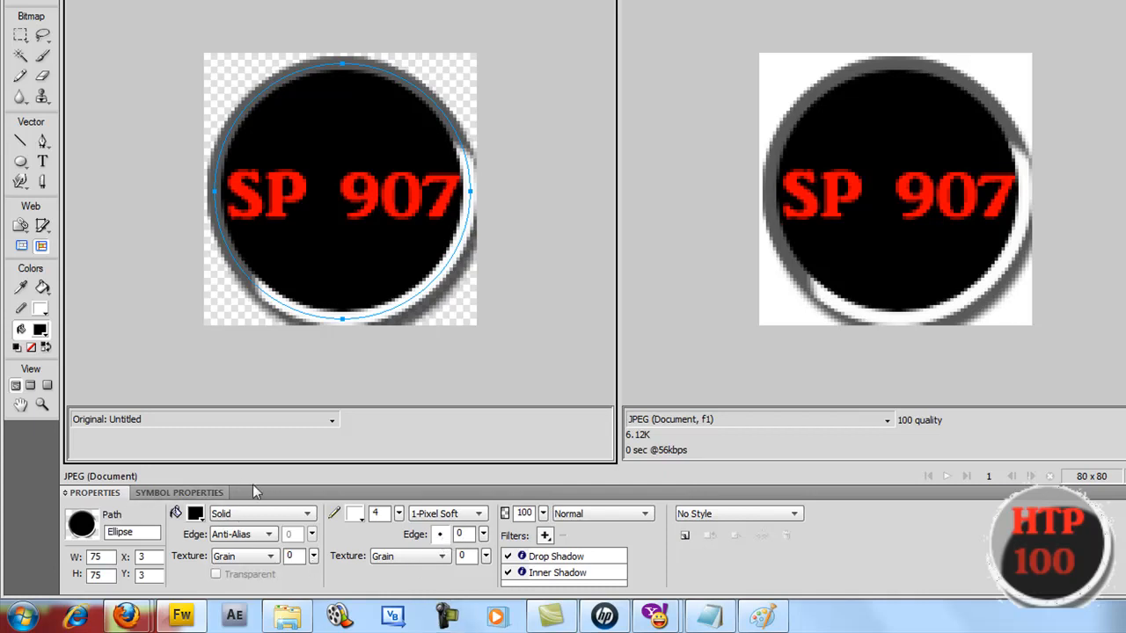
- Try a white fill on the circle and restore the black fill
left_click(195, 515)
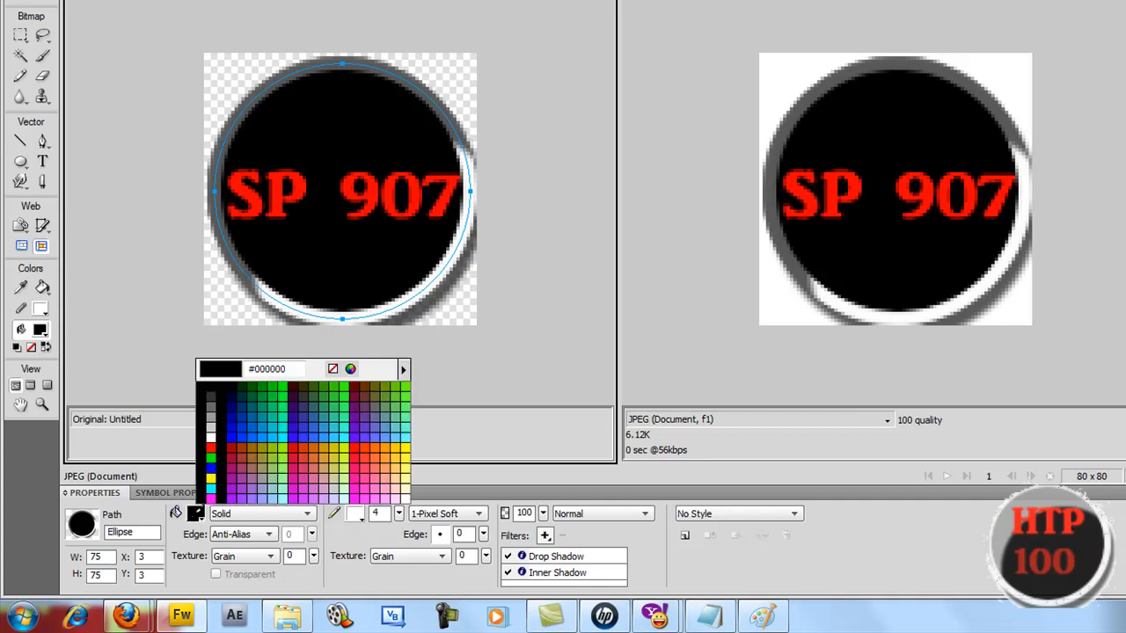
left_click(221, 434)
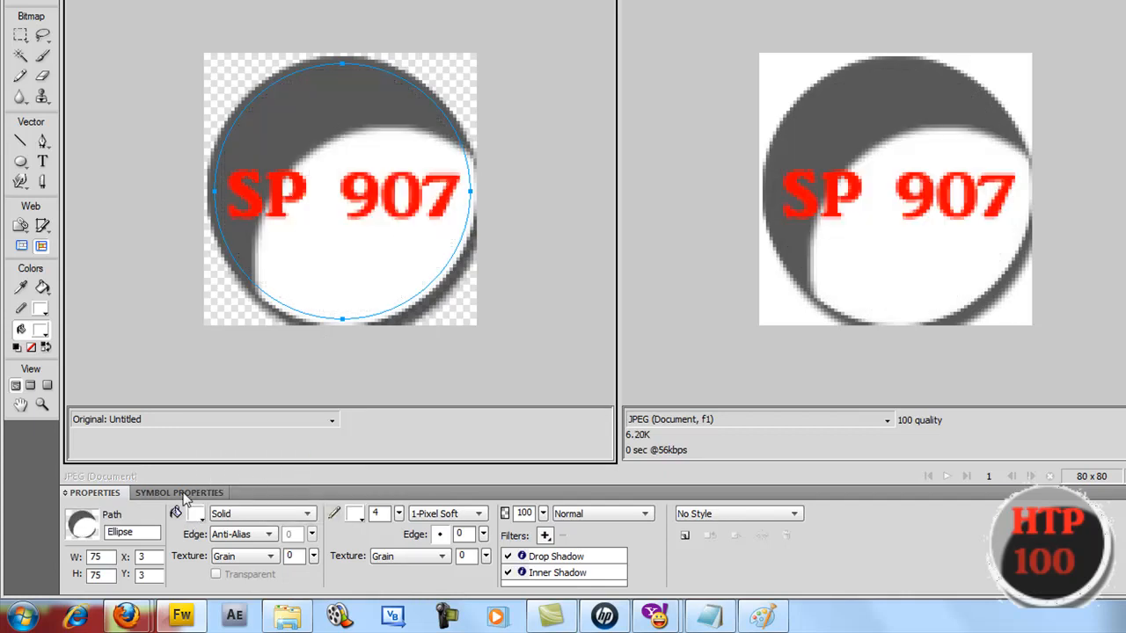
left_click(196, 514)
left_click(221, 457)
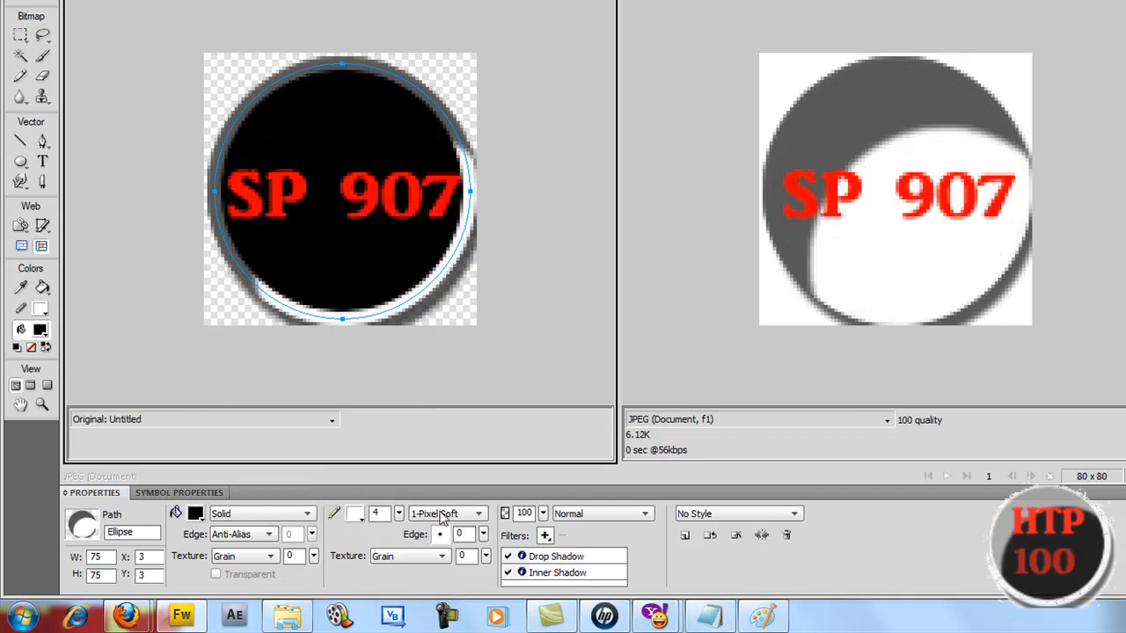
- Keep the circle's outline white, try a light grey fill and change the fill back to black
left_click(355, 516)
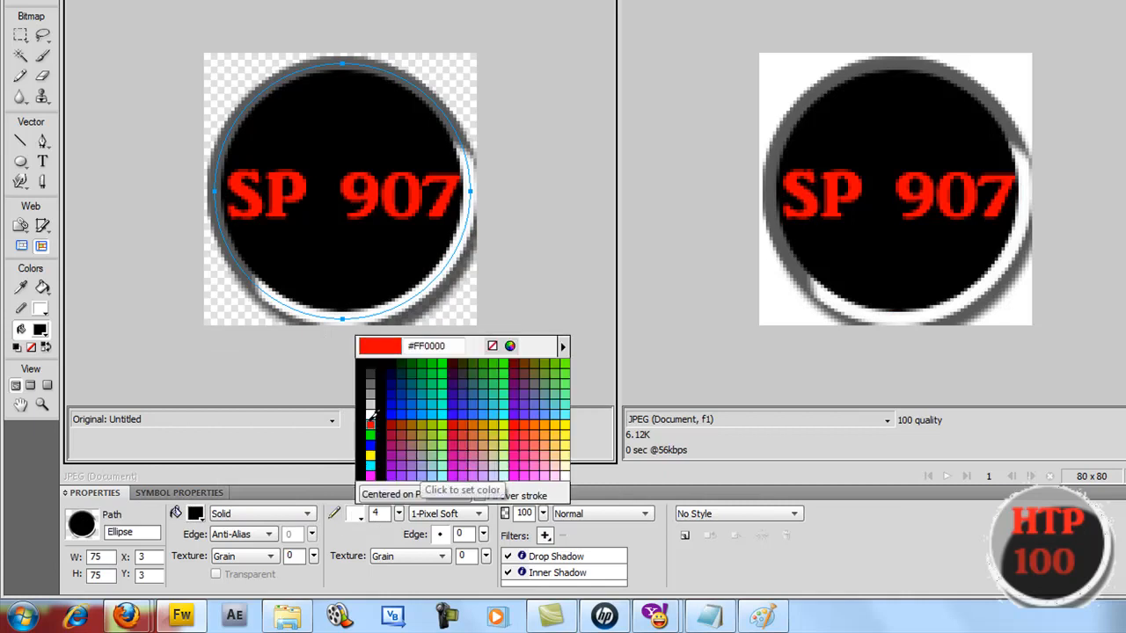
left_click(373, 419)
left_click(196, 515)
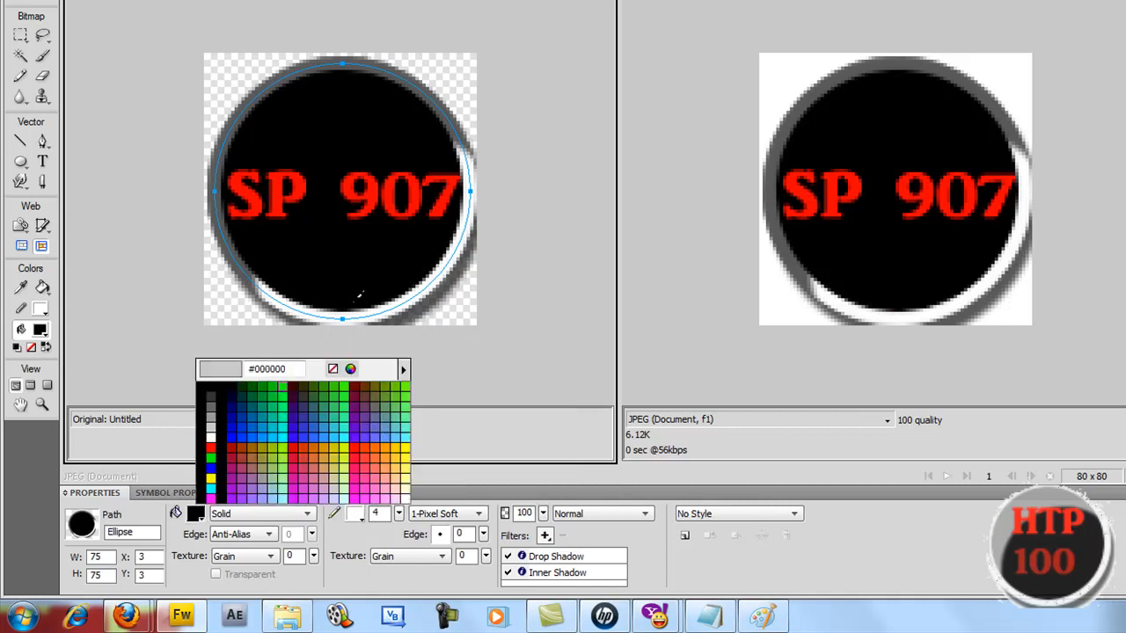
left_click(558, 588)
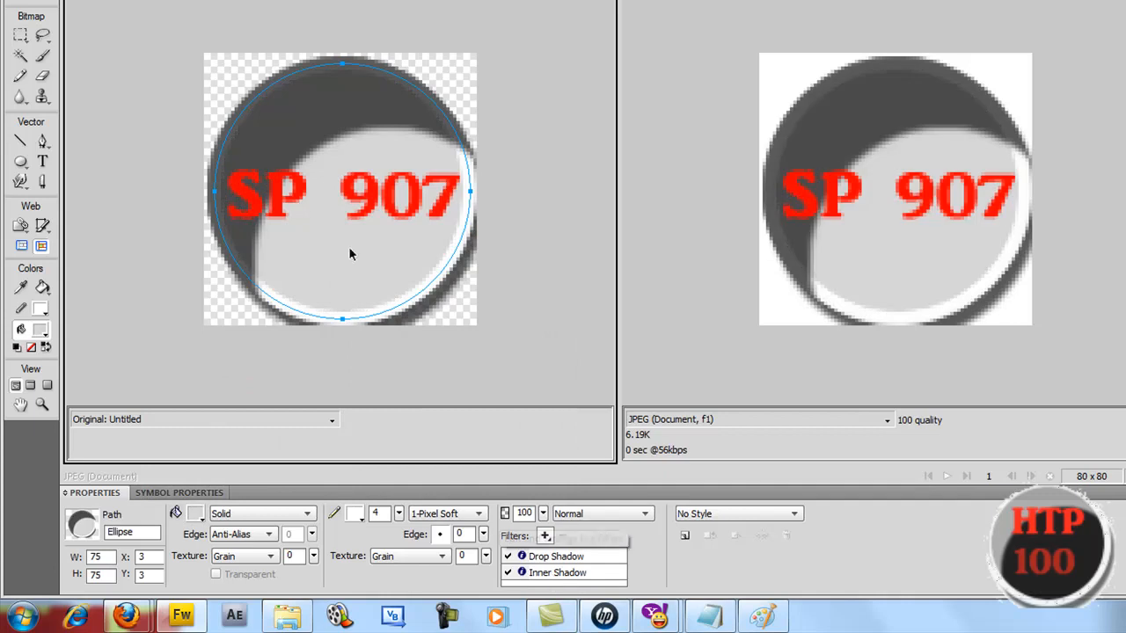
left_click(195, 513)
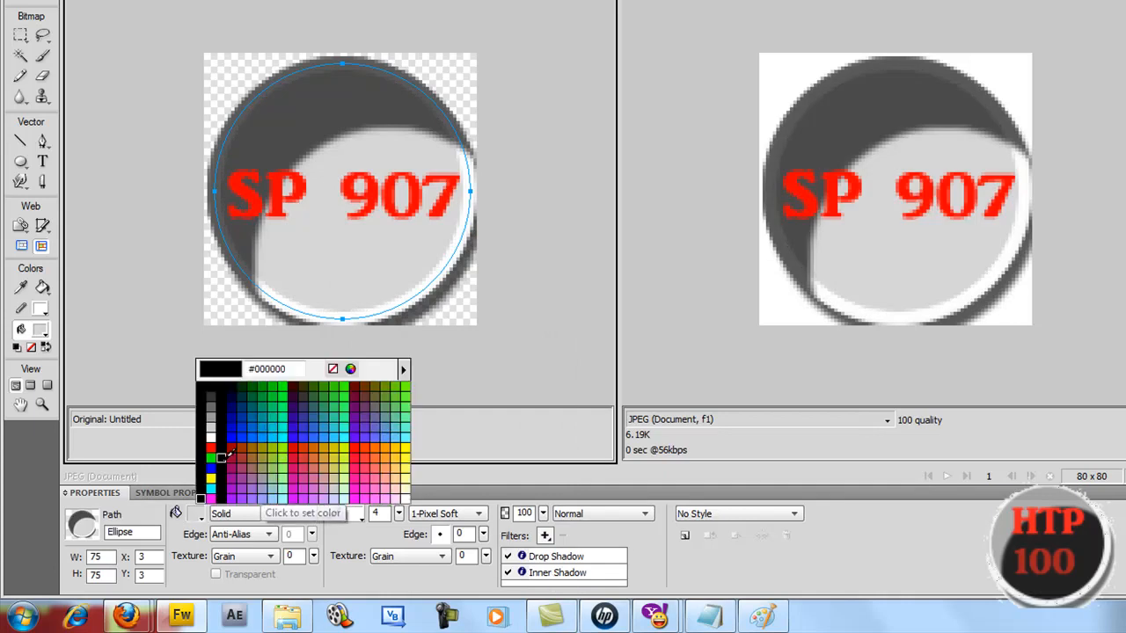
left_click(229, 454)
left_click(541, 576)
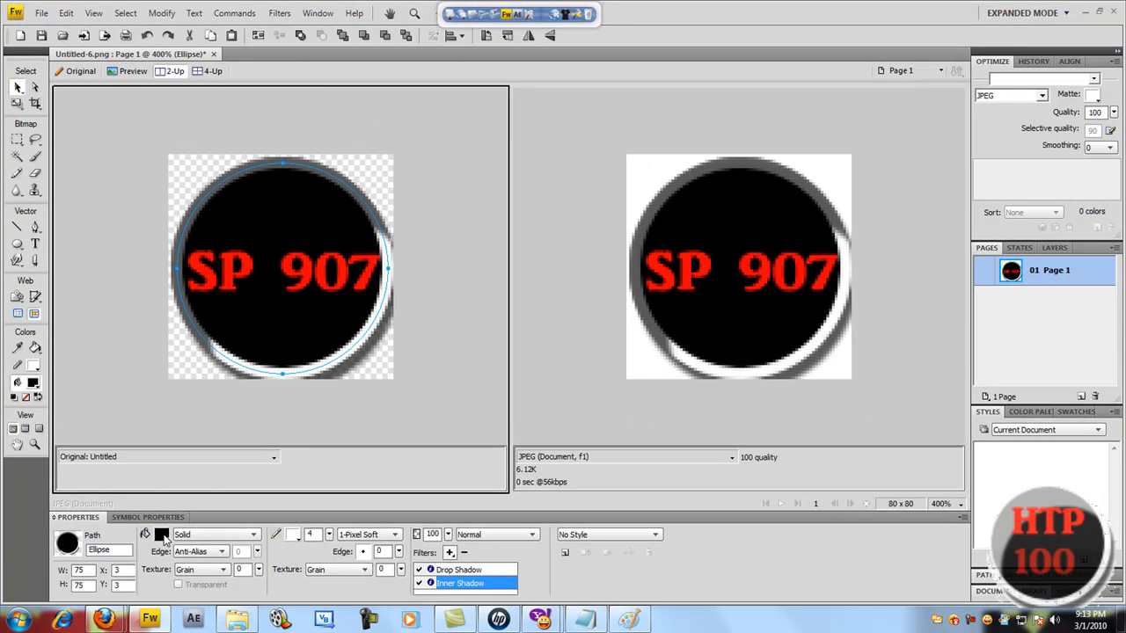
- Try a white fill on the circle once more and change it back to black
left_click(162, 535)
left_click(177, 469)
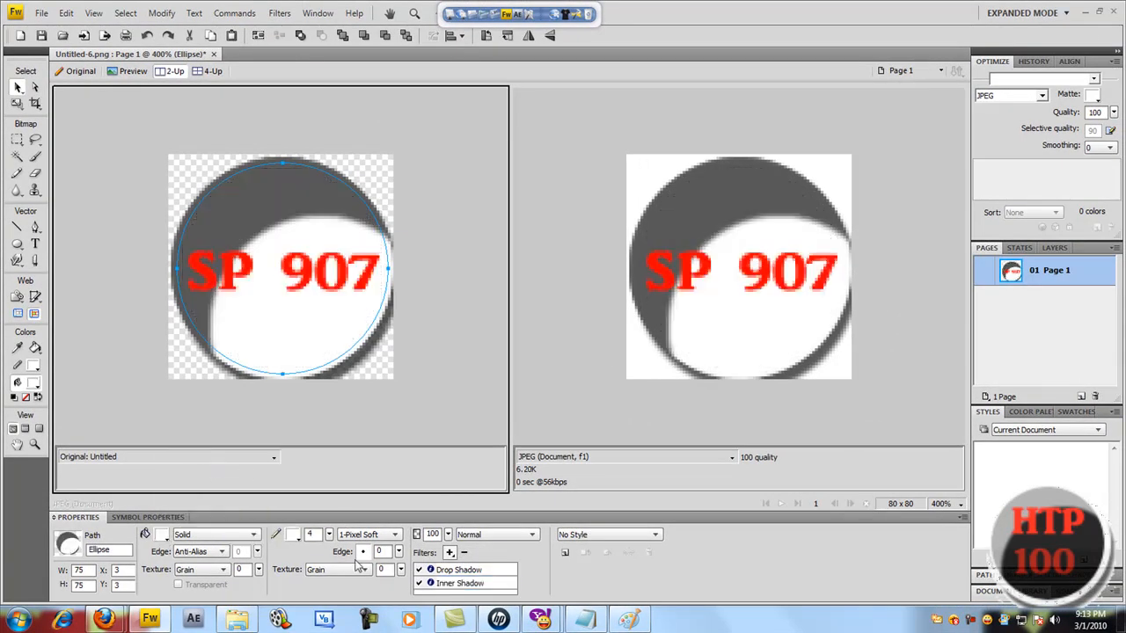
left_click(162, 535)
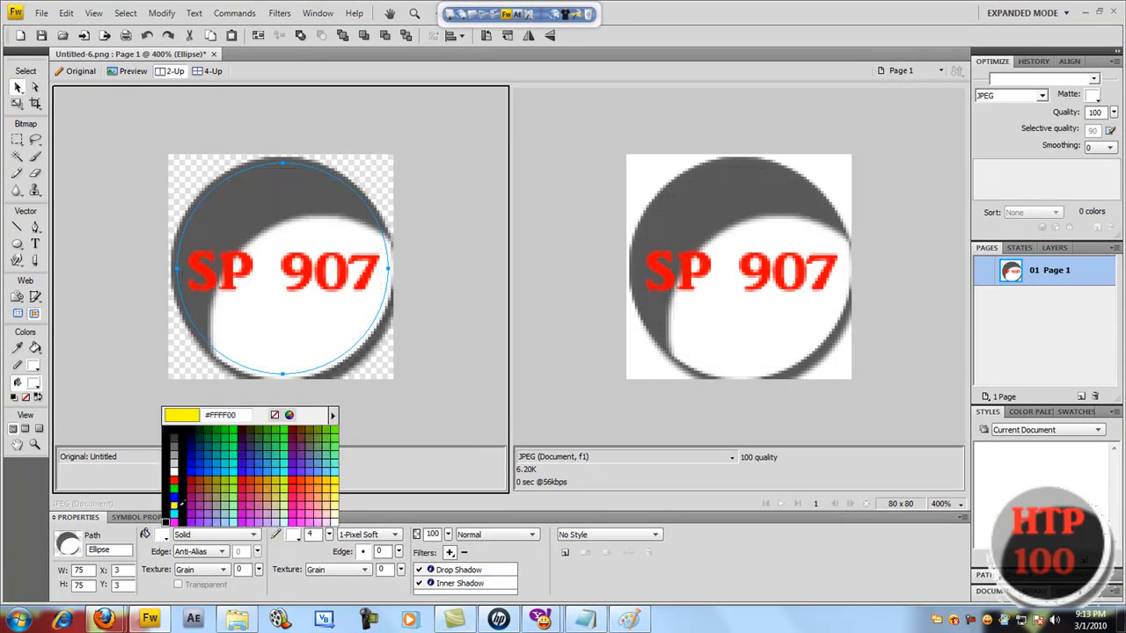
left_click(183, 505)
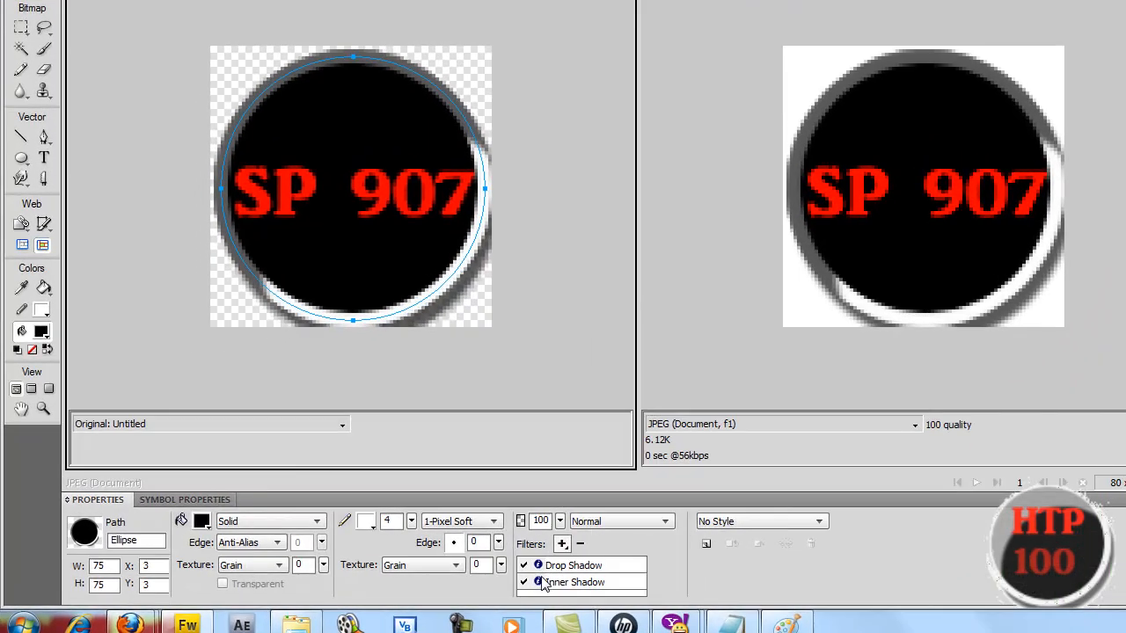
- Set the colour of the circle's inner shadow to white and close the filter settings
left_click(430, 583)
left_click(572, 559)
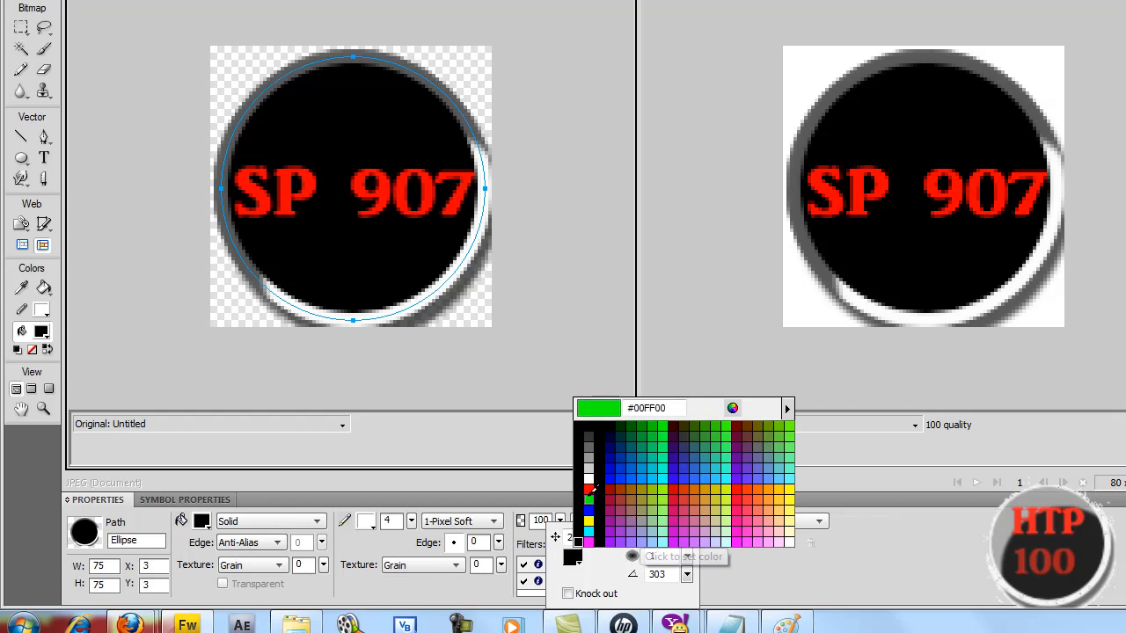
left_click(598, 487)
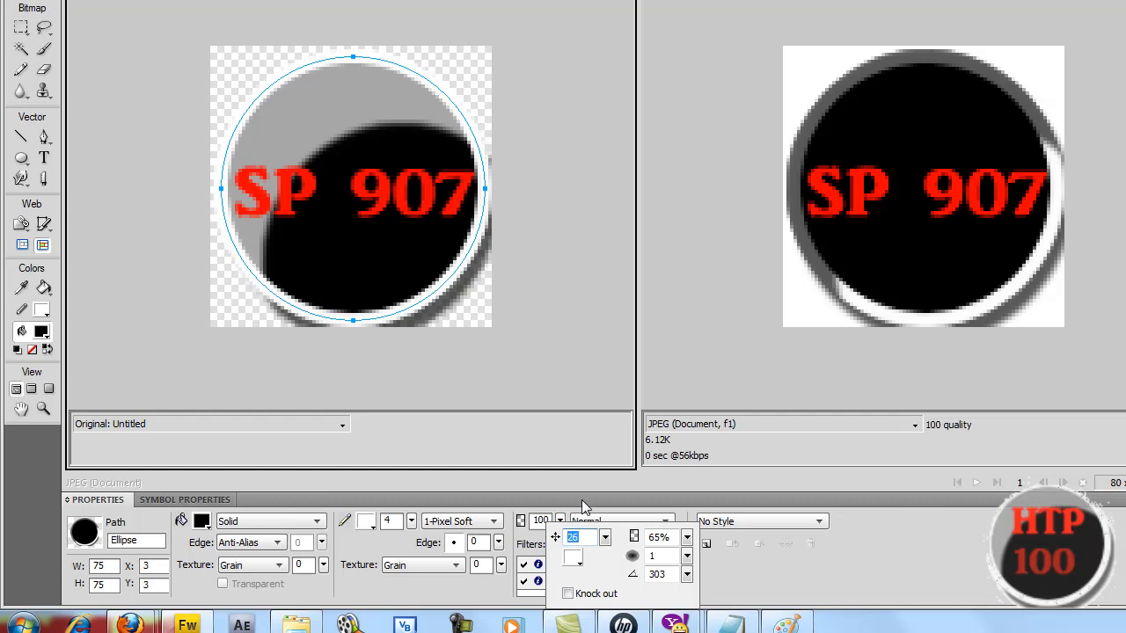
left_click(343, 188)
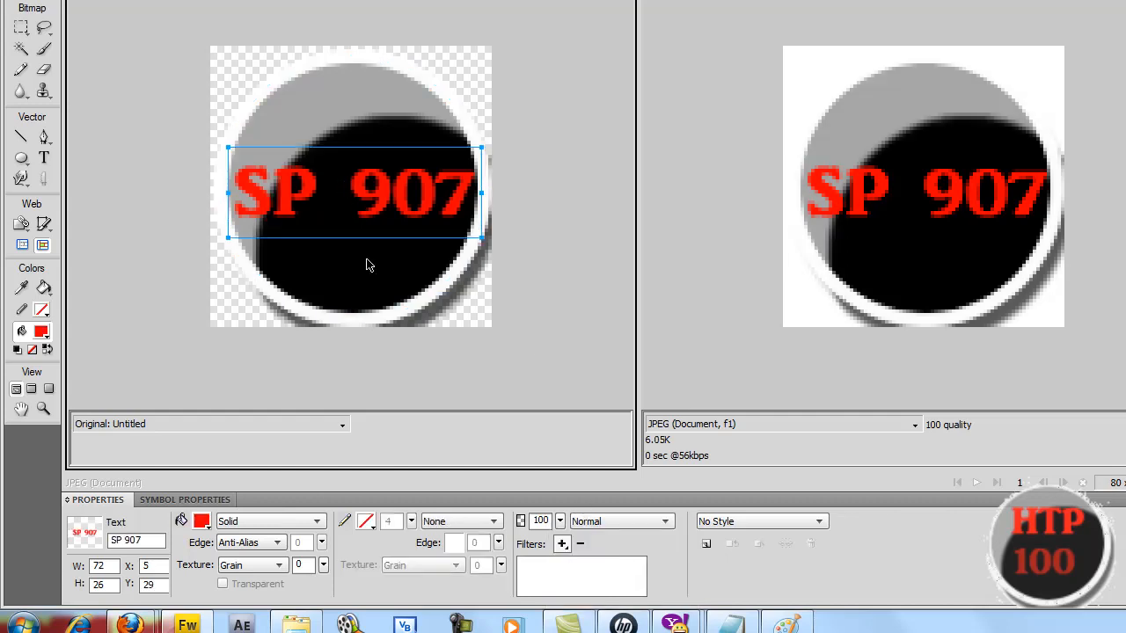
- Try lowering the circle's opacity to 38, restore it to 100 and revisit the inner shadow settings
left_click(352, 299)
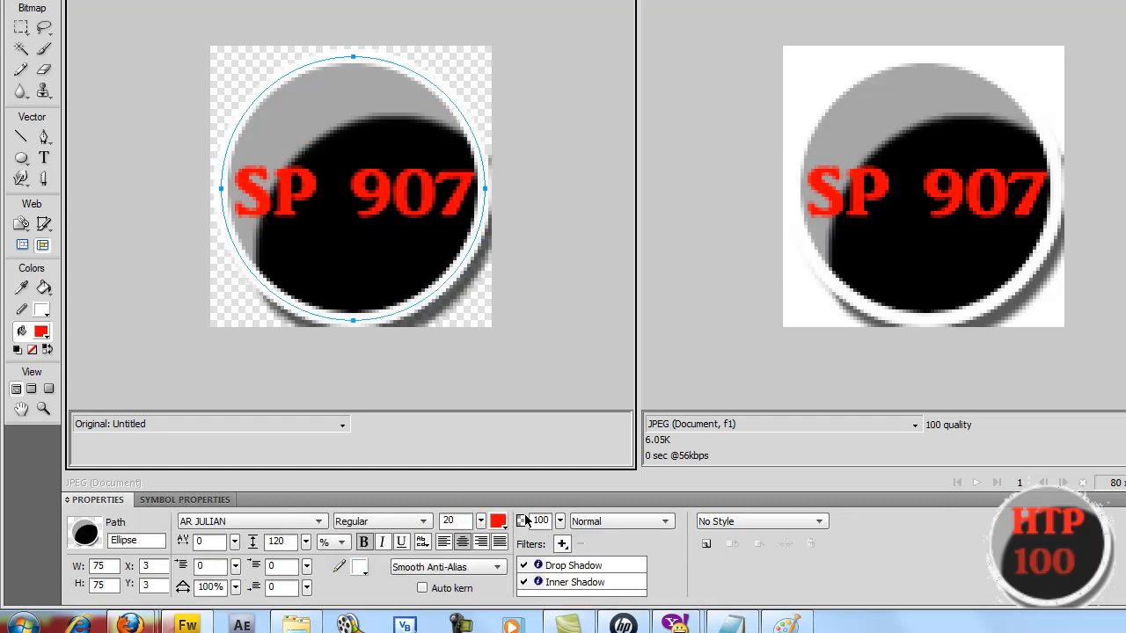
left_click_drag(562, 524, 564, 565)
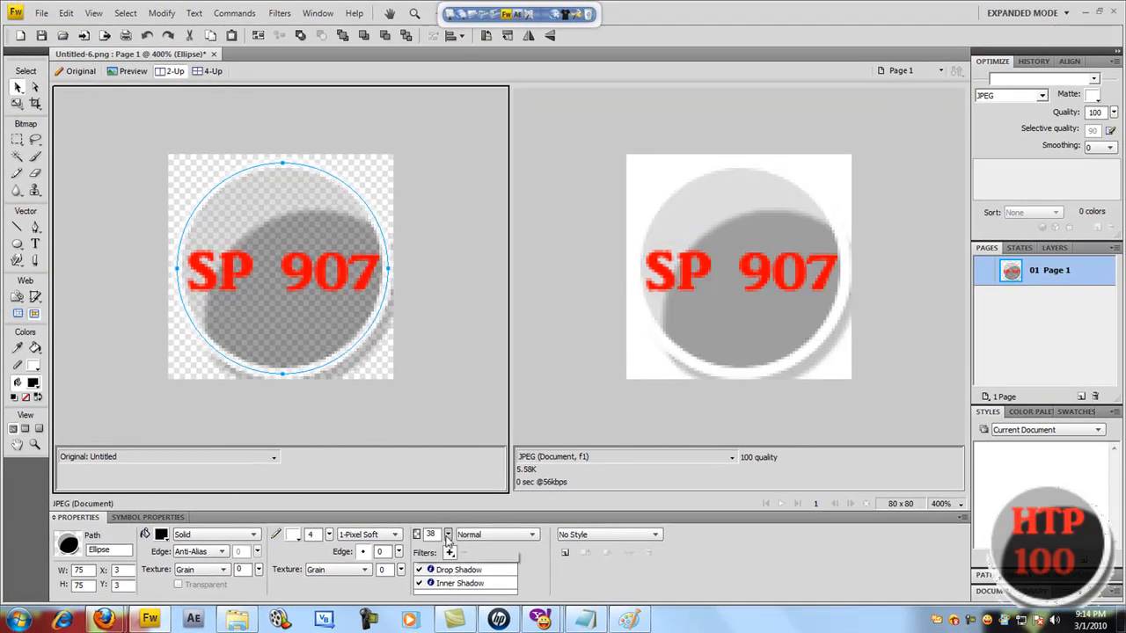
left_click_drag(448, 534, 449, 475)
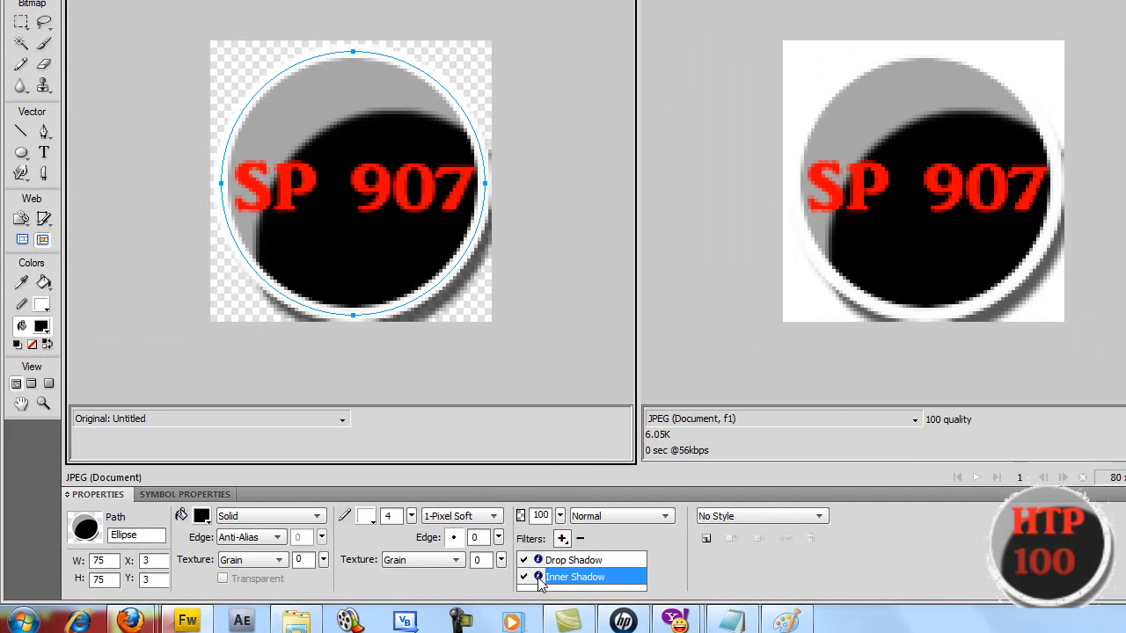
left_click(450, 583)
left_click(792, 565)
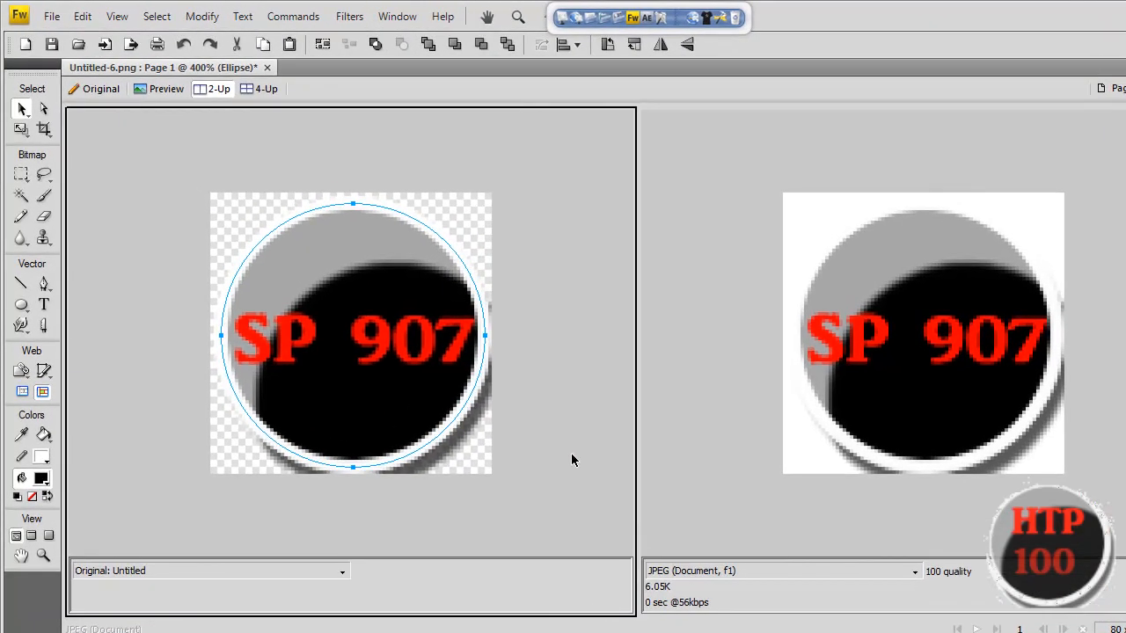
- Select the circle and text together, view the logo at 100% zoom and deselect everything
left_click_drag(572, 460, 78, 114)
key("ctrl+minus")
key("ctrl+minus")
key("ctrl+minus")
key("ctrl+minus")
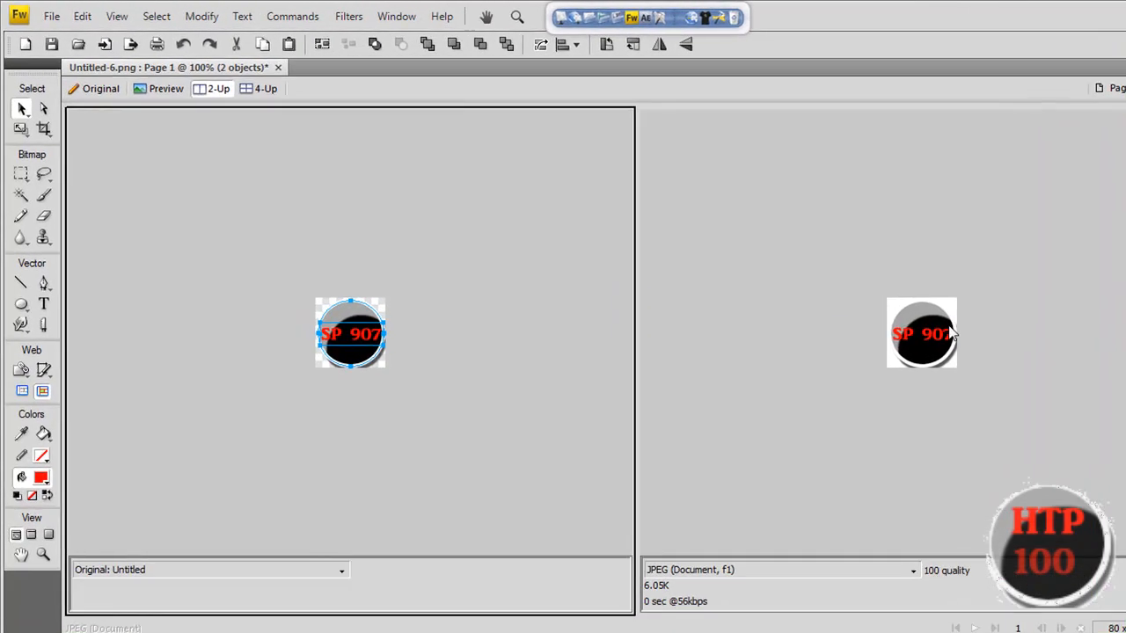
left_click(610, 300)
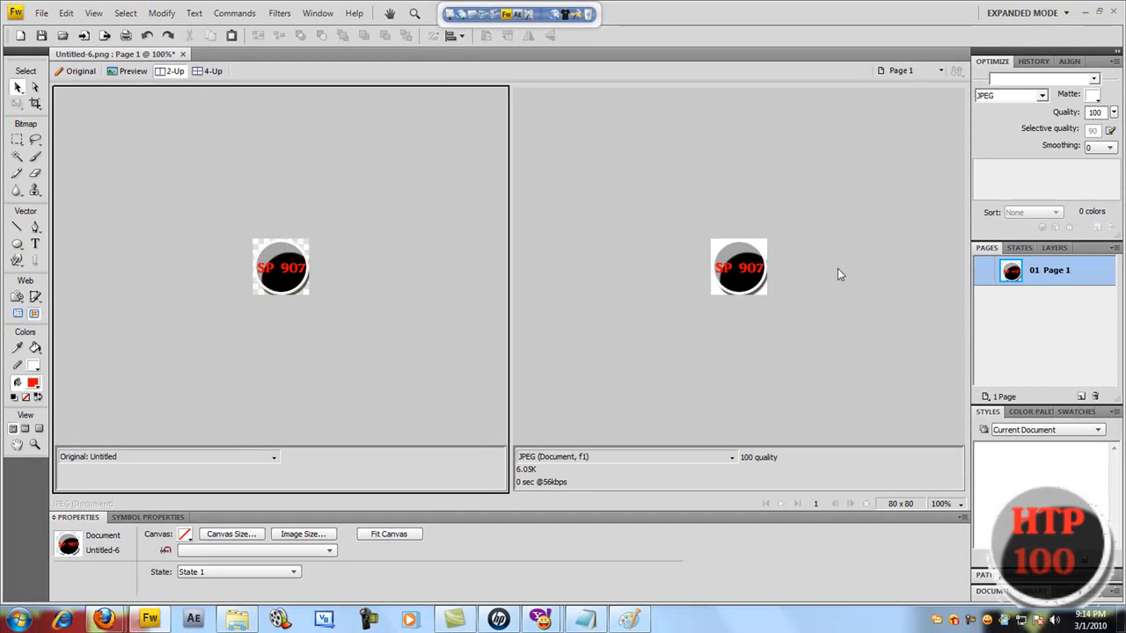
- Save the logo as a JPEG named "YouTube Example" in the My Music folder
left_click(44, 15)
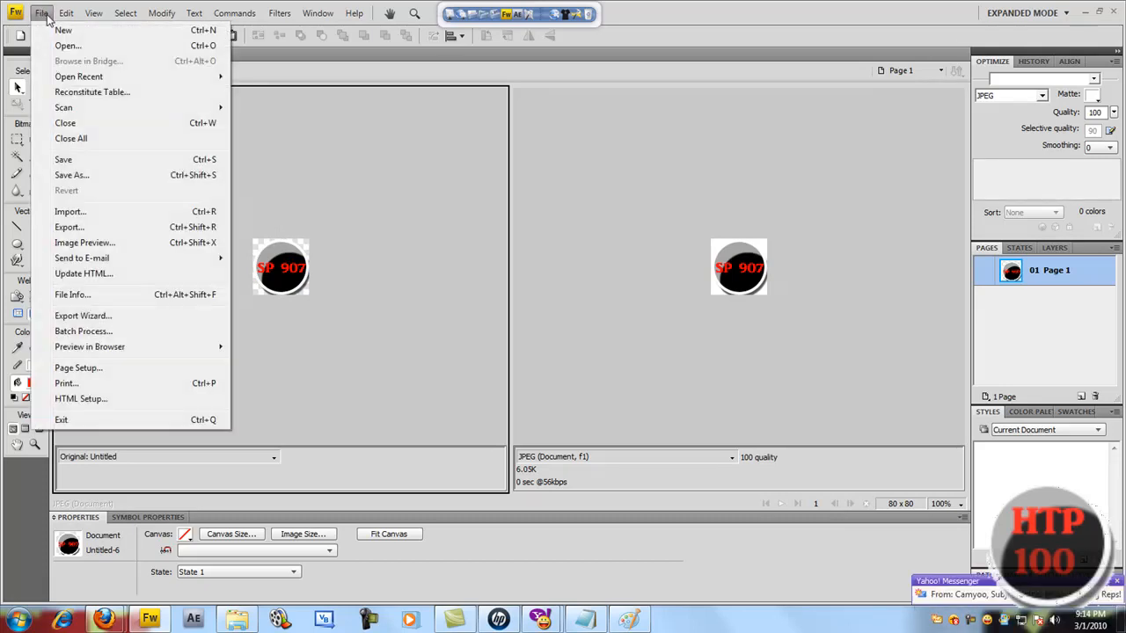
left_click(86, 175)
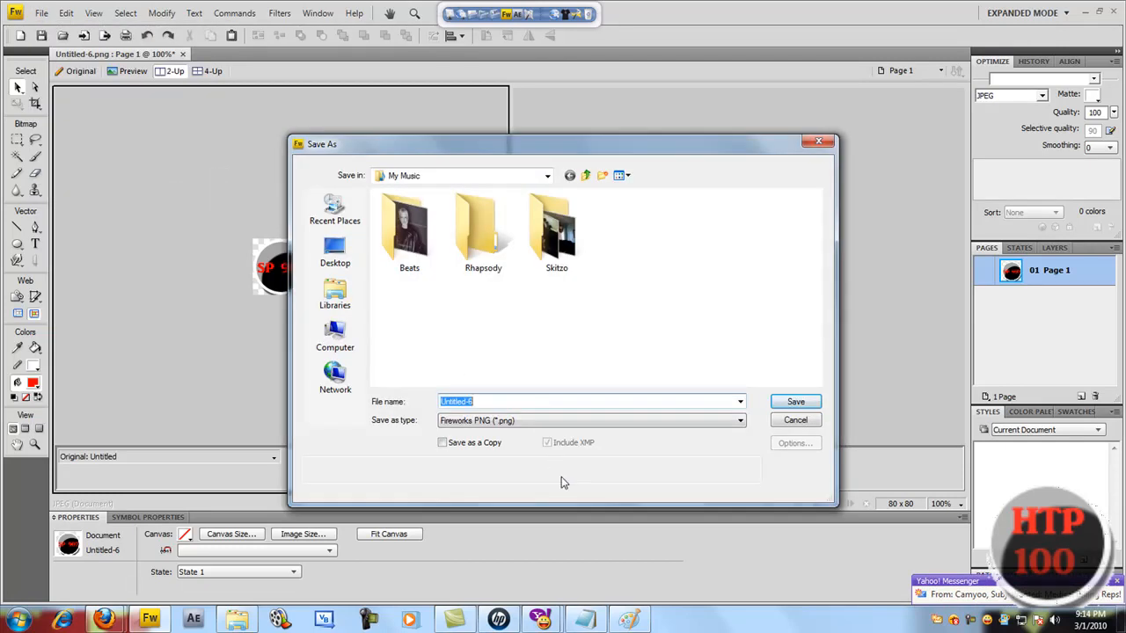
left_click(471, 422)
left_click(493, 476)
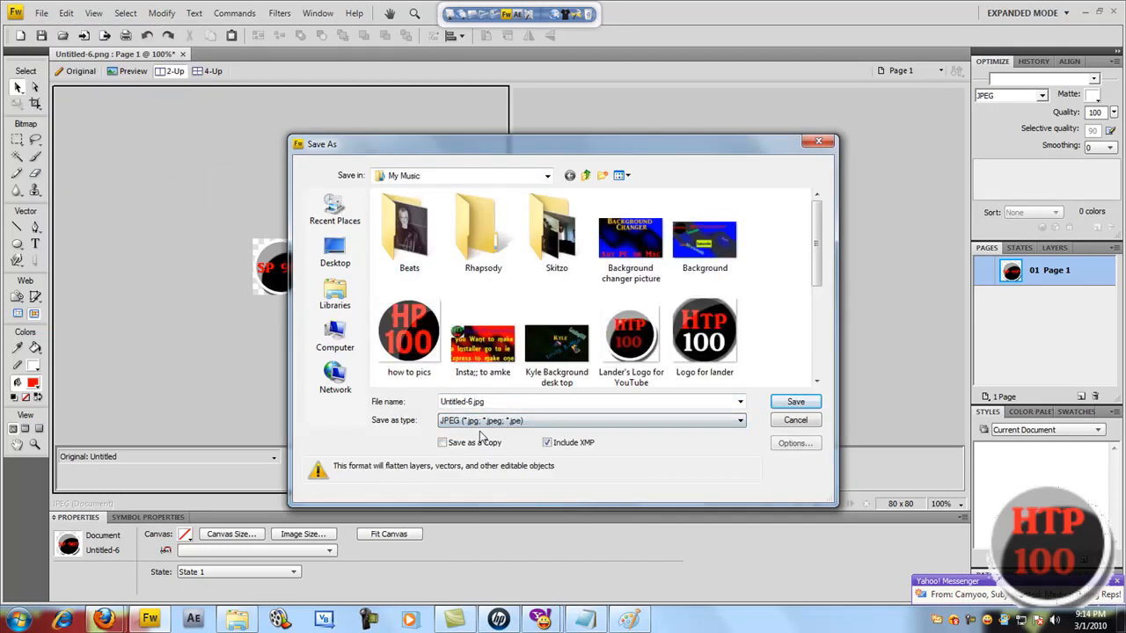
left_click_drag(505, 402, 374, 400)
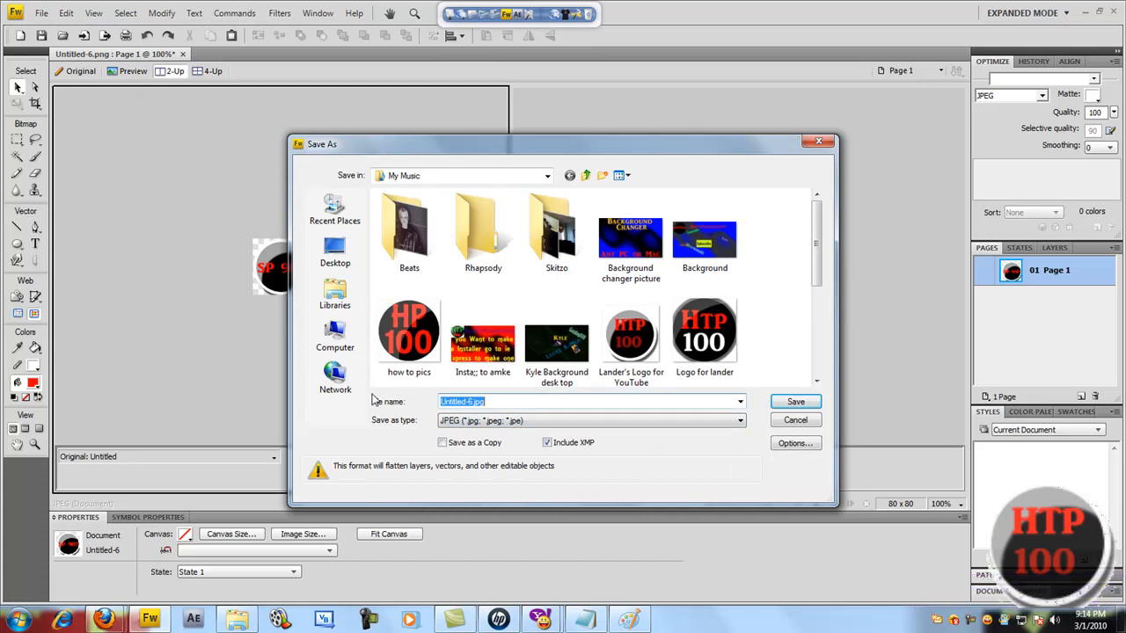
type("YouTube Example")
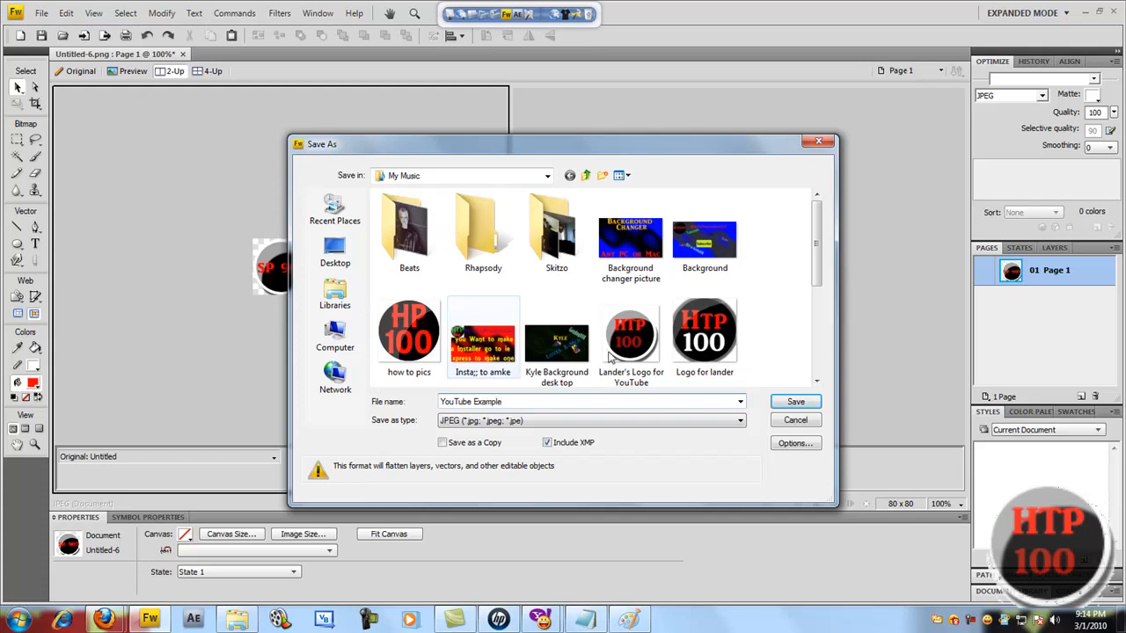
left_click(803, 406)
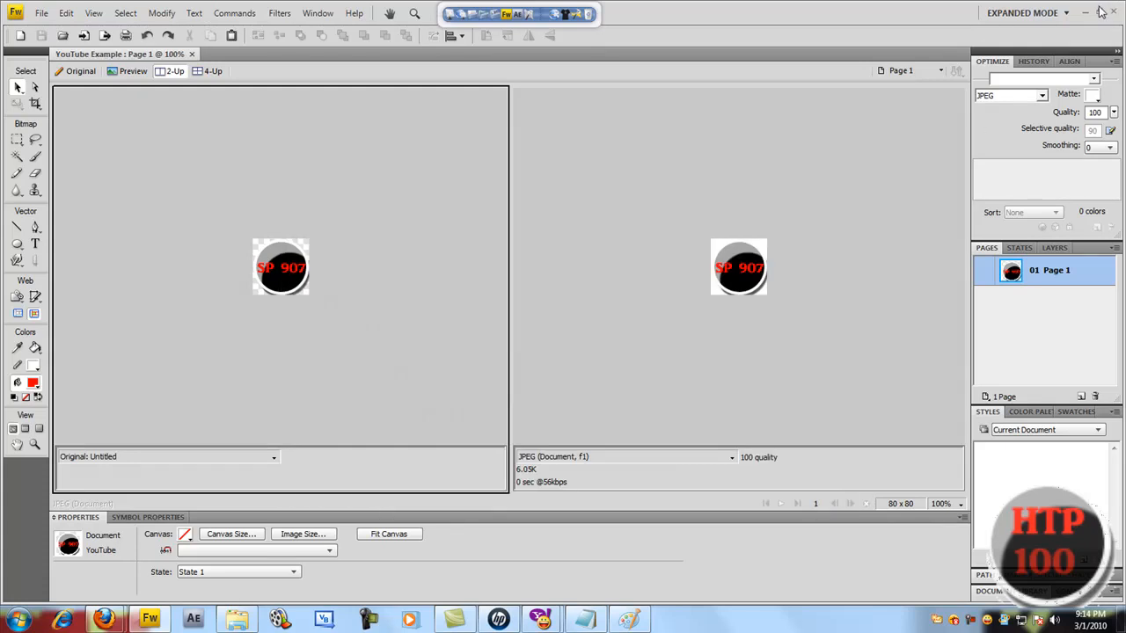
- Switch to Firefox, look over the YouTube upload page, account options and other open video pages, and minimize the browser
left_click(1088, 13)
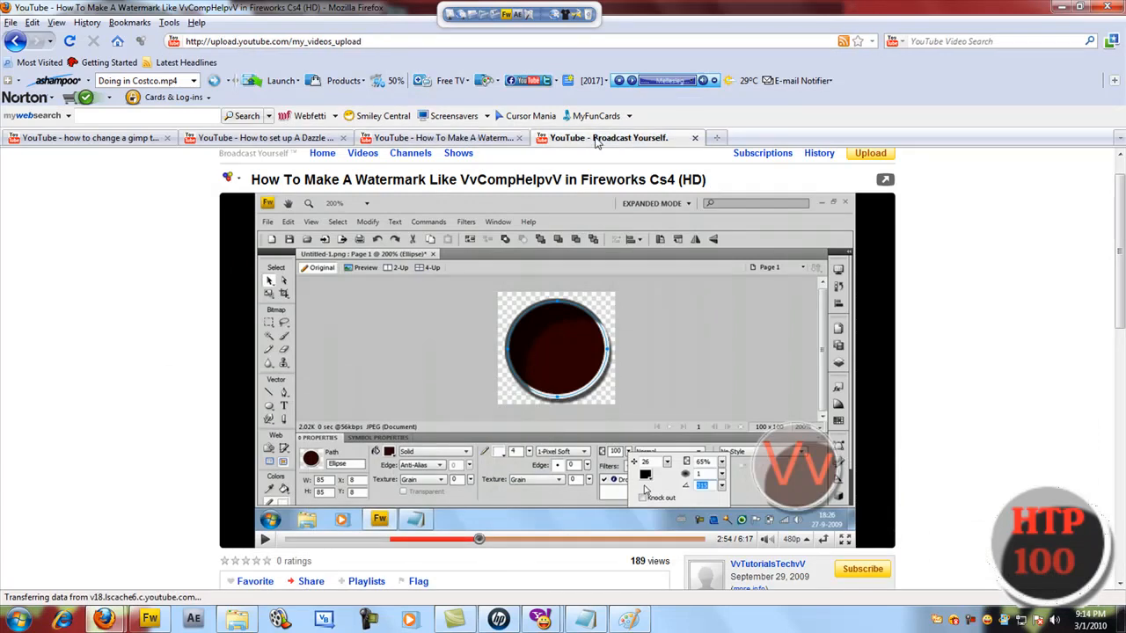
left_click(609, 137)
scroll(933, 230, "down", 5)
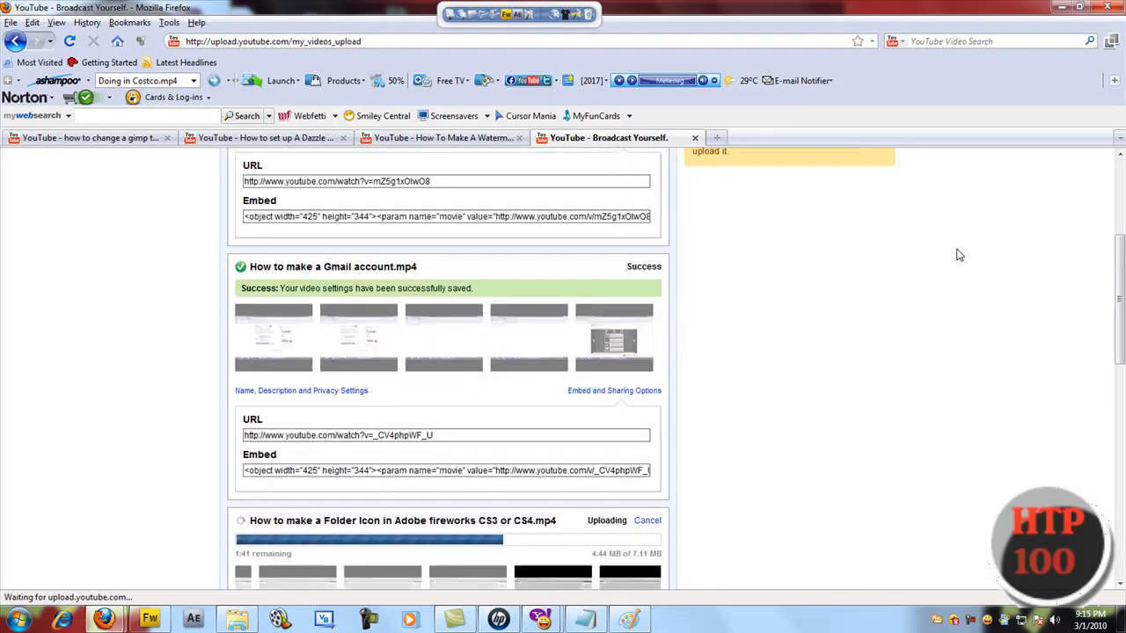
scroll(956, 252, "up", 5)
left_click(818, 168)
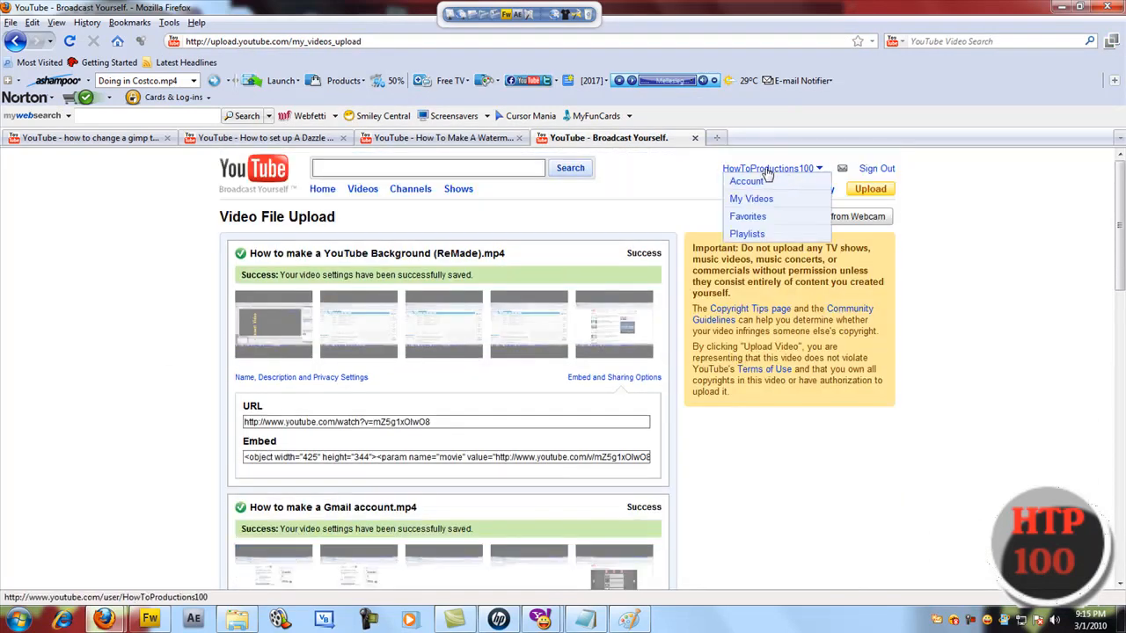
left_click(487, 138)
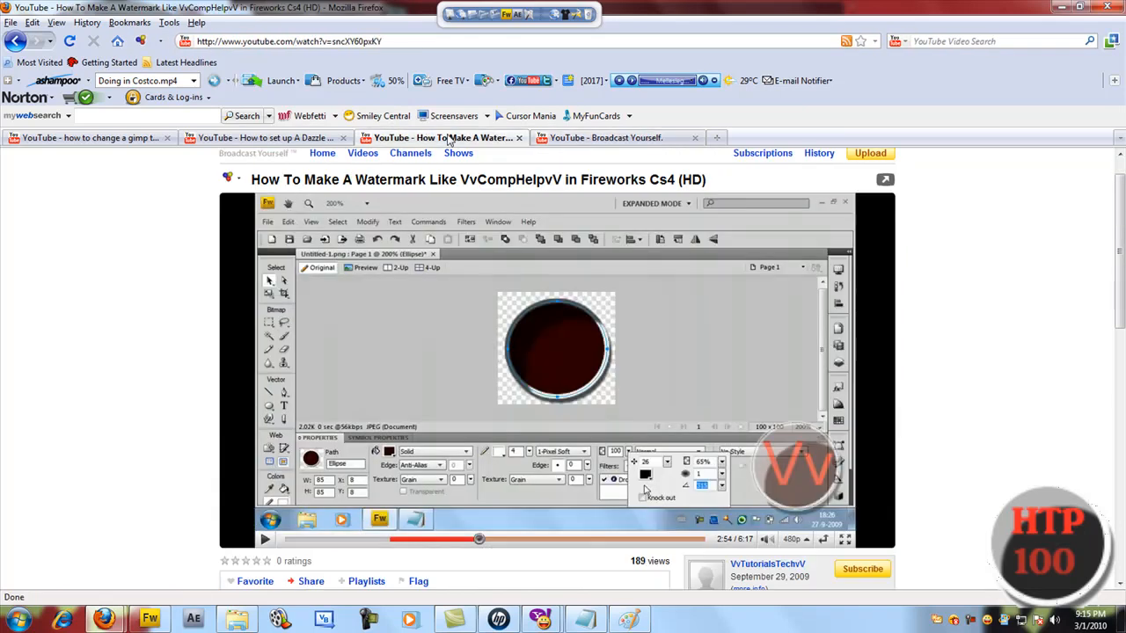
left_click(263, 138)
left_click(1062, 6)
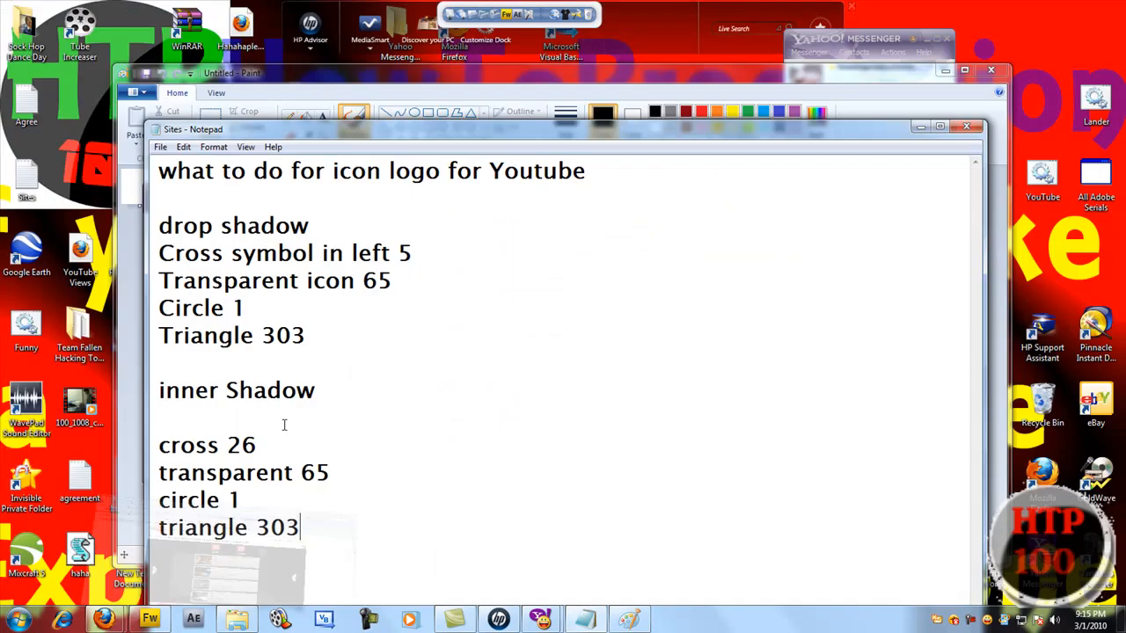
- Switch to Camtasia Studio, start producing the current project and choose Custom production settings, accepting the preset change
left_click(454, 620)
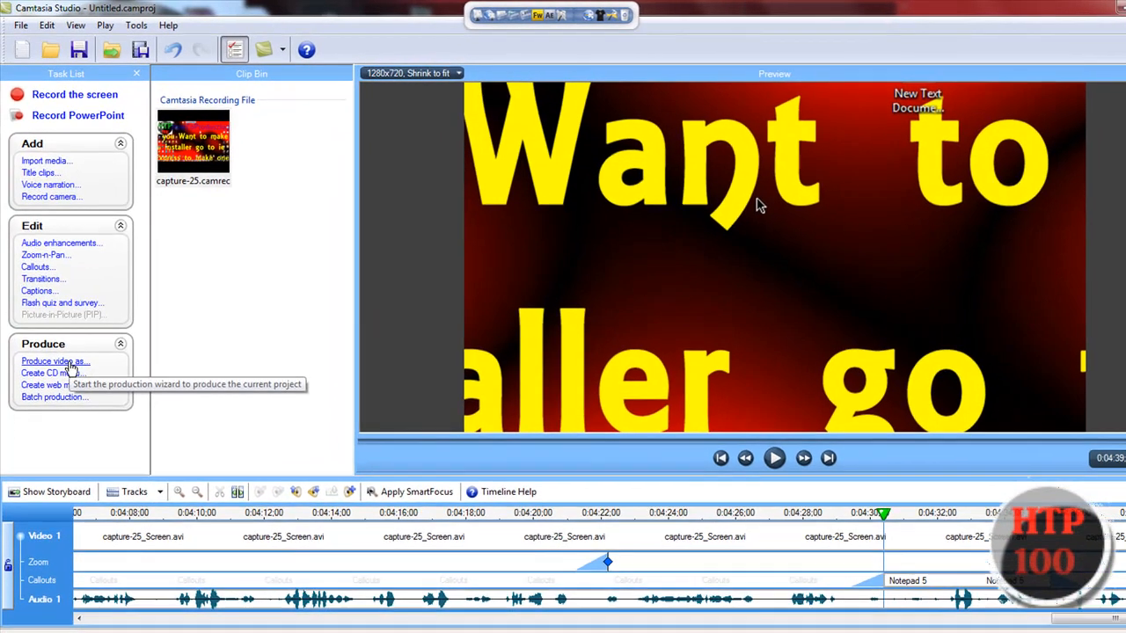
left_click(54, 346)
left_click(720, 168)
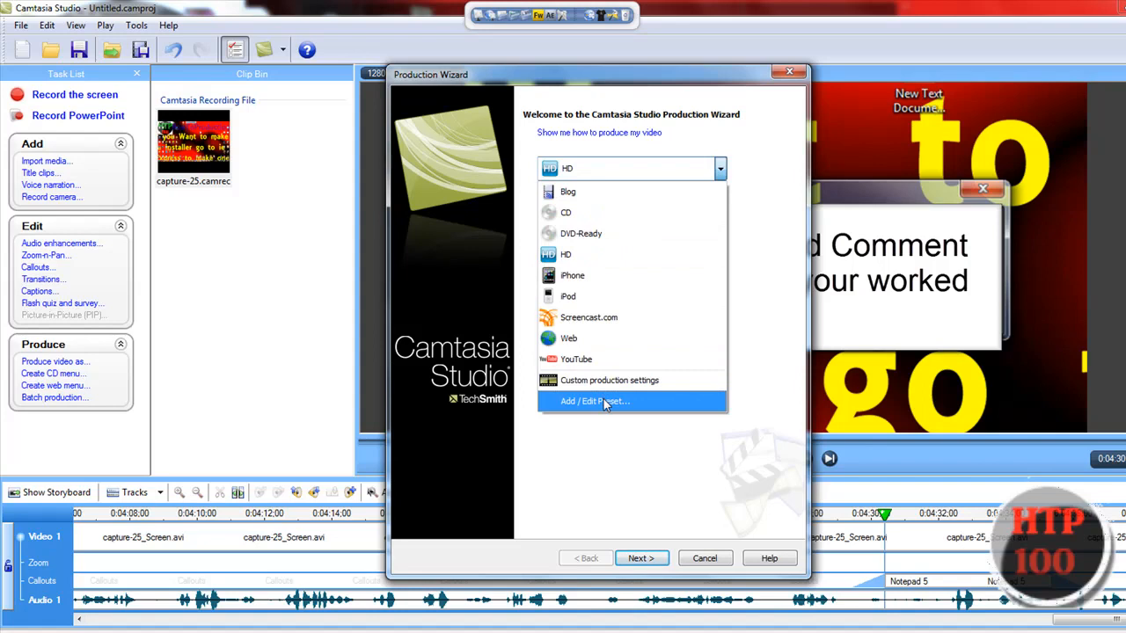
left_click(603, 382)
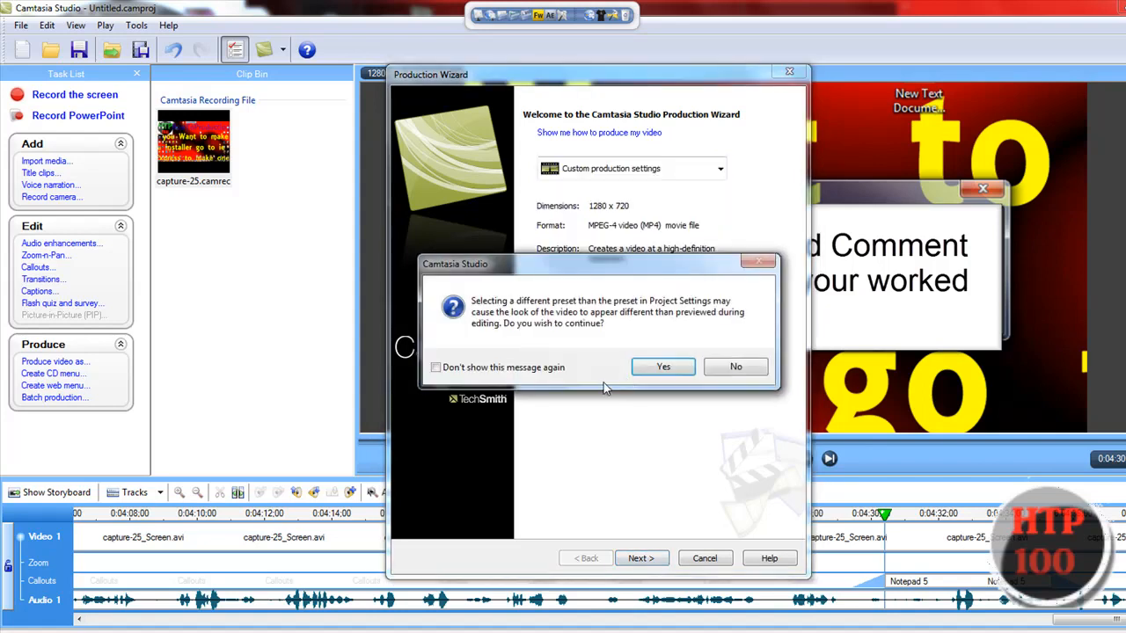
left_click(660, 367)
- Create a production preset named "New YouTube HD" with the MOV - QuickTime movie file format
left_click(721, 171)
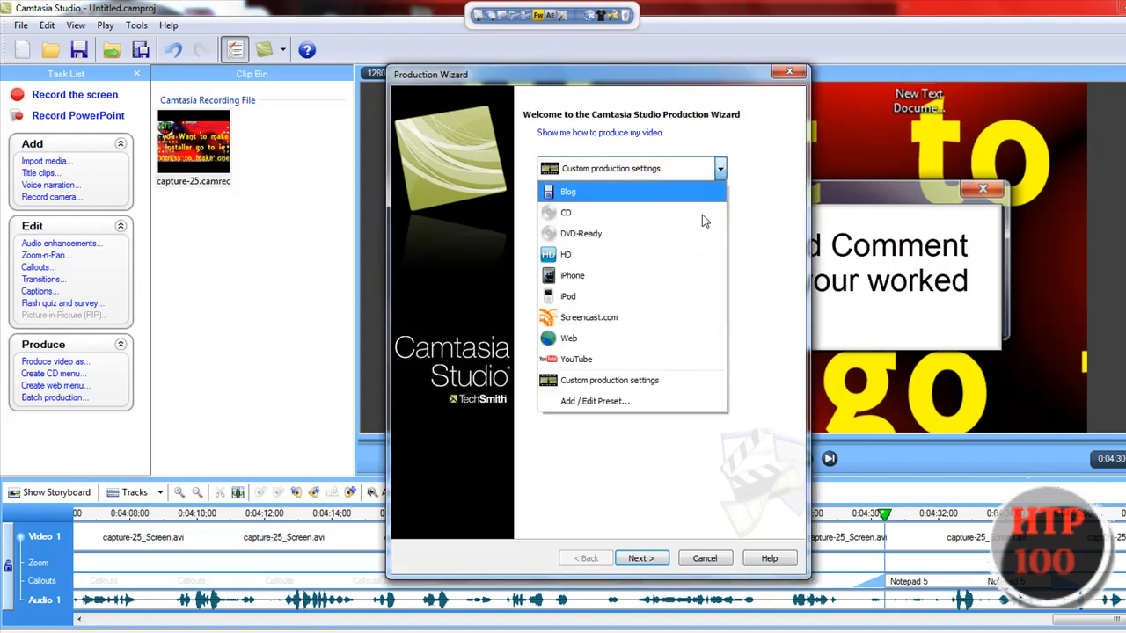
left_click(601, 412)
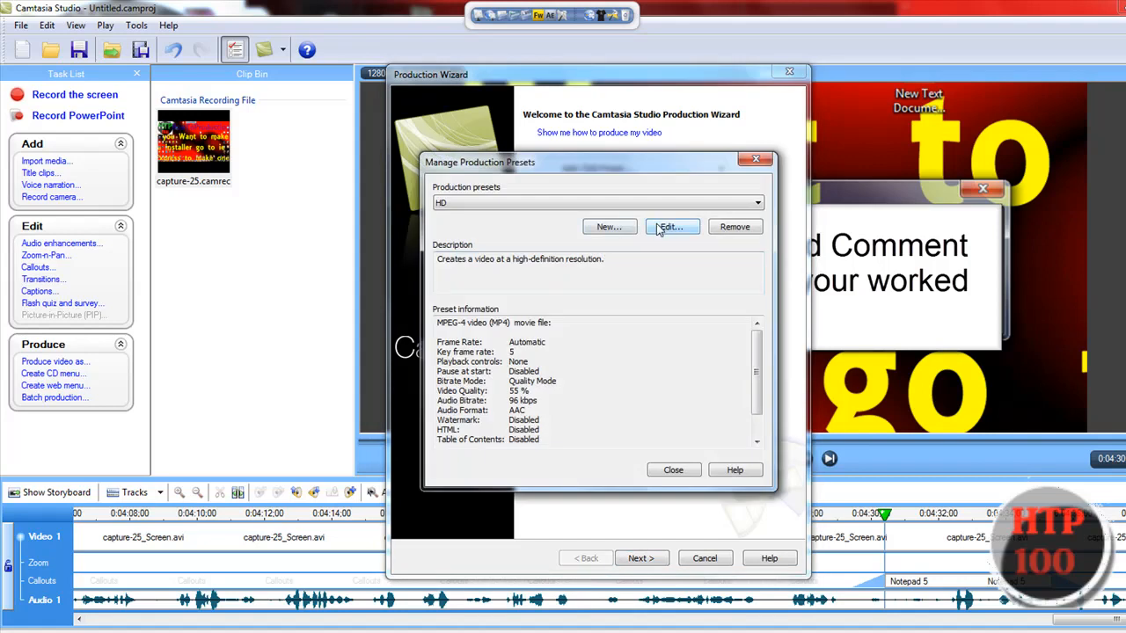
left_click(607, 226)
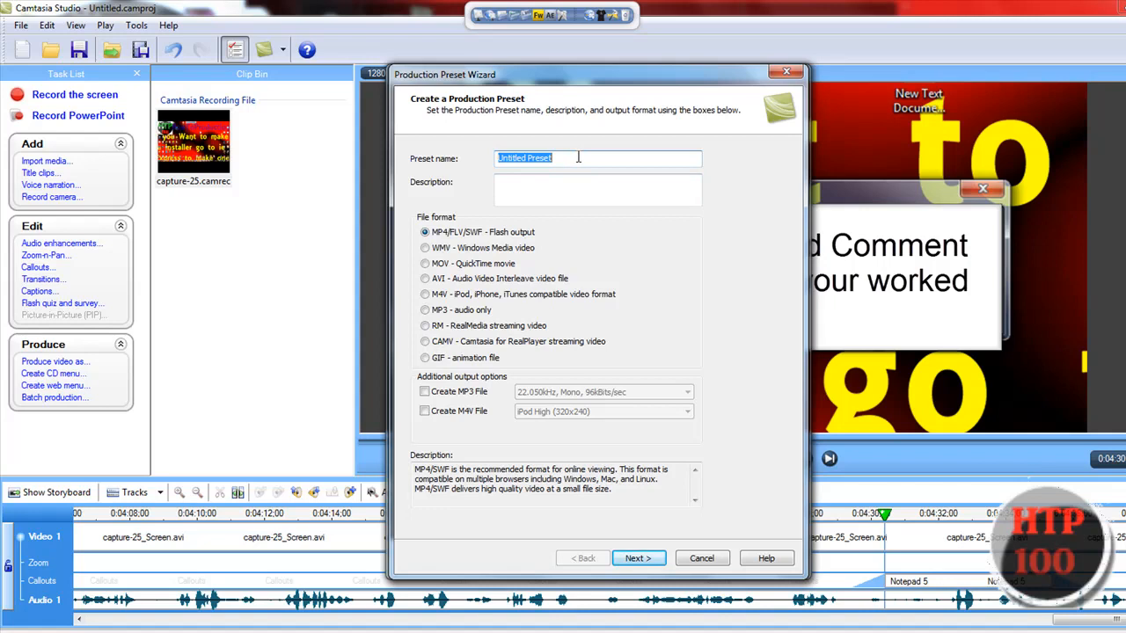
type("New YouTube HD")
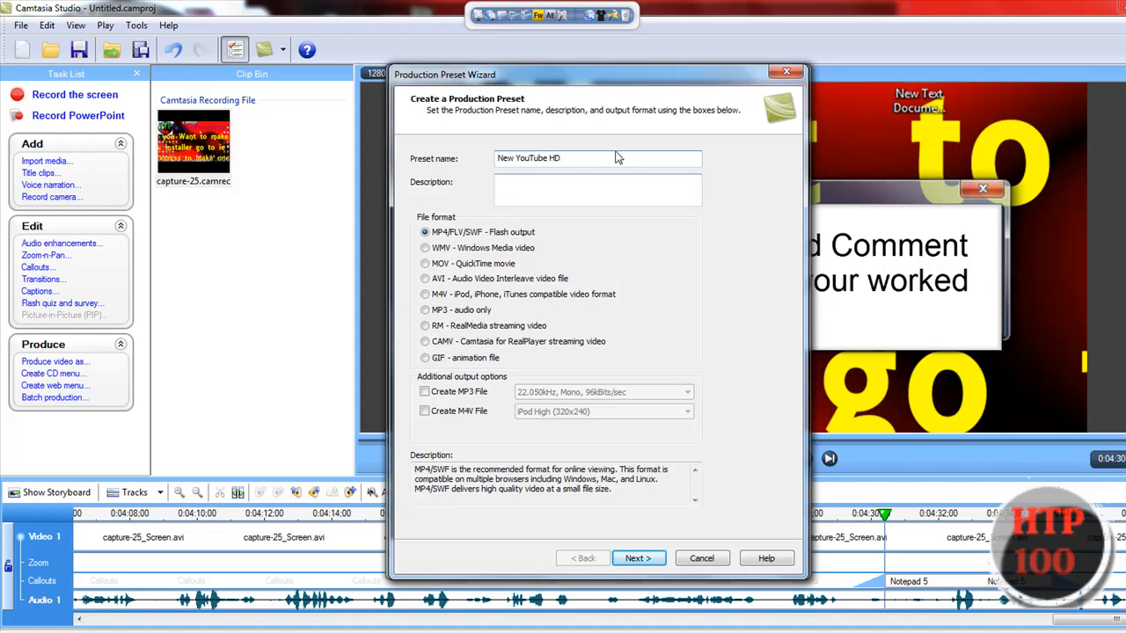
left_click(426, 264)
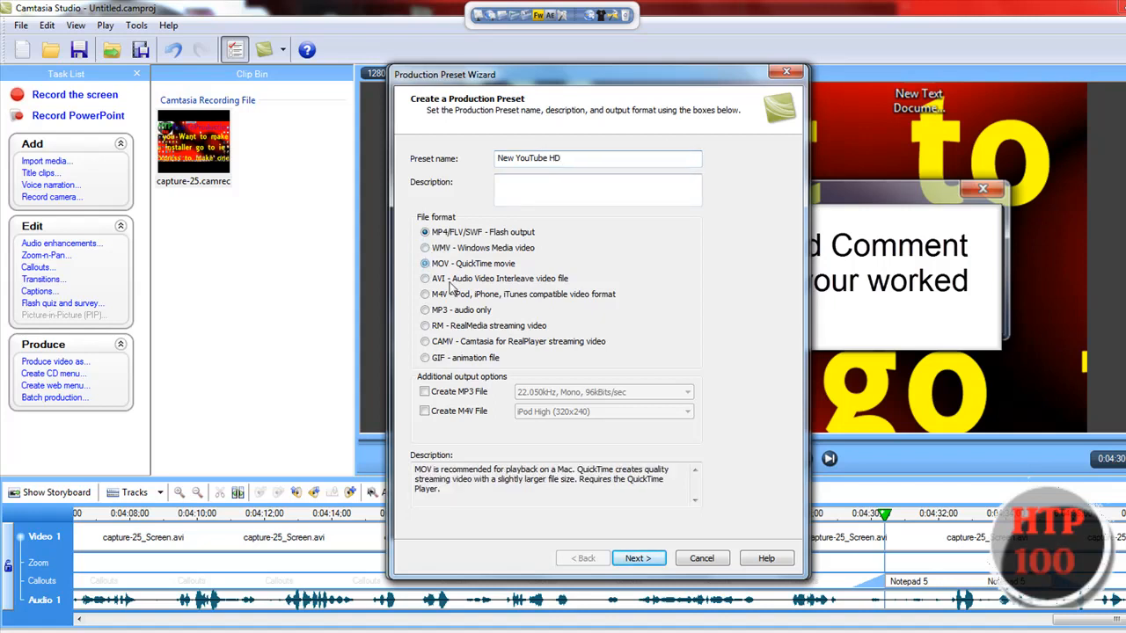
- Keep the QuickTime encoding options, set the preset's custom video size to 1280 by 720 and proceed to the video options
left_click(635, 559)
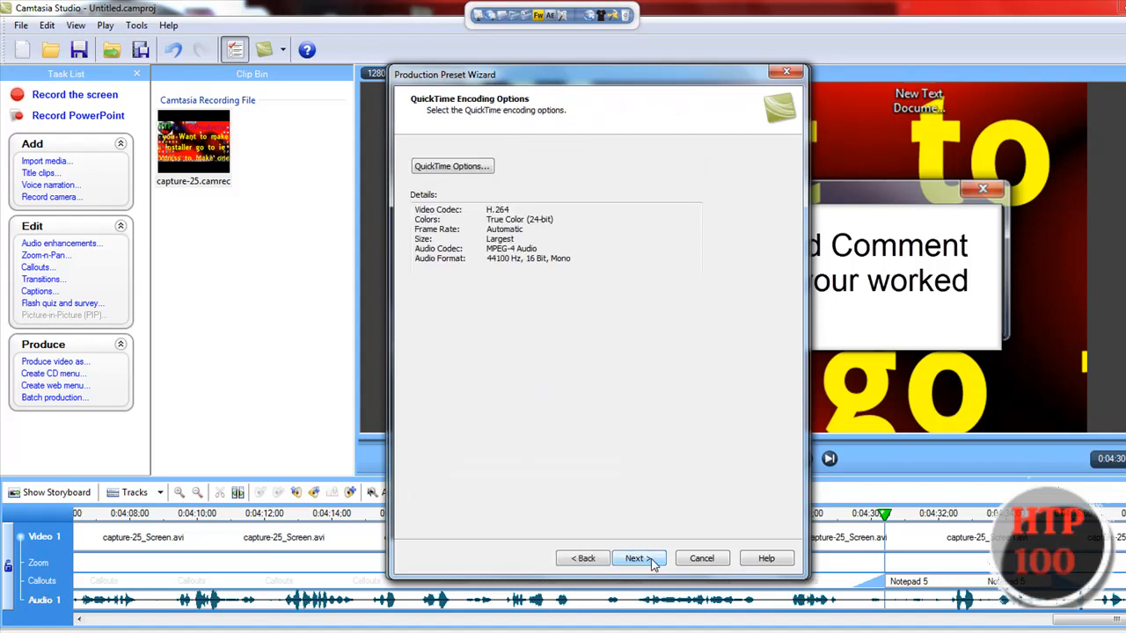
left_click(653, 563)
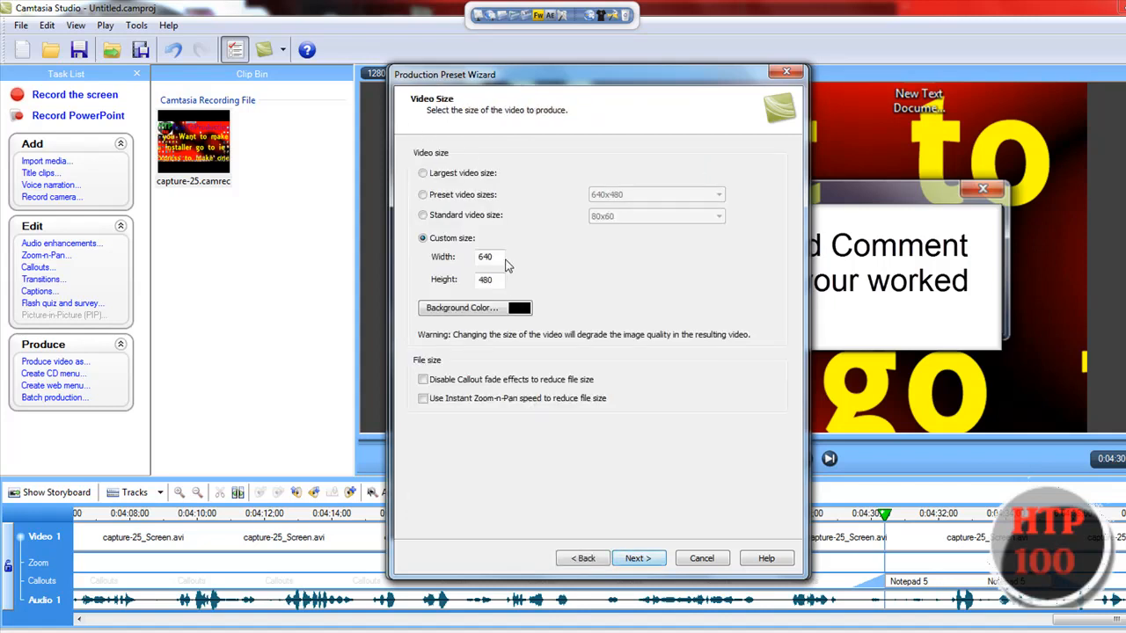
double_click(497, 257)
type("1280")
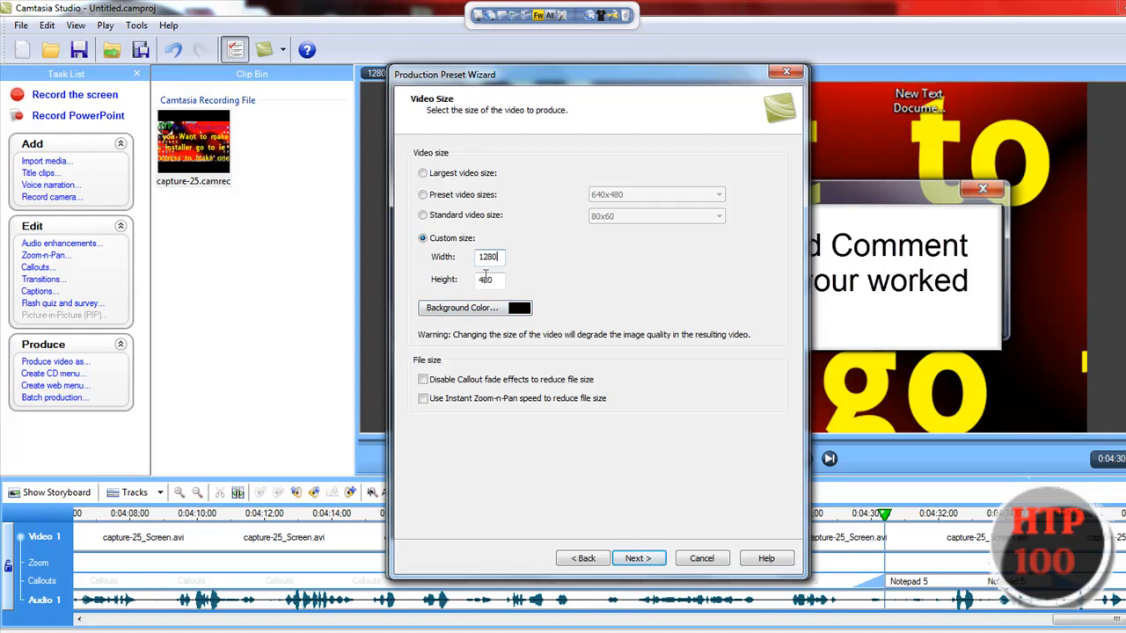
key("Tab")
type("720")
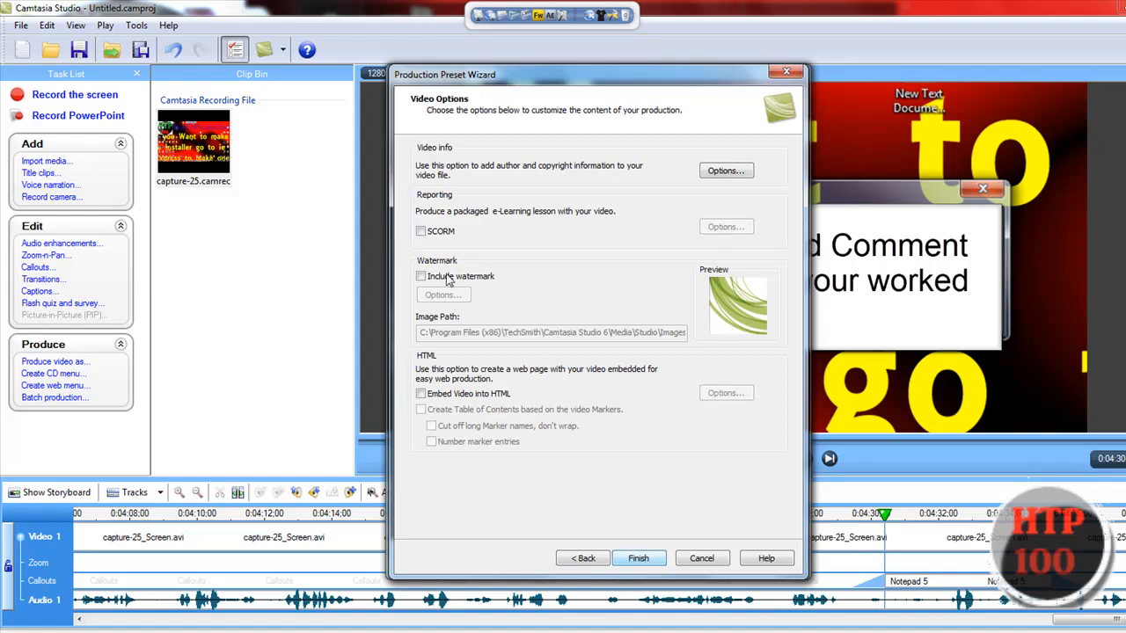
- Include a watermark in the preset and browse for its image in the Music library
left_click(421, 277)
left_click(444, 295)
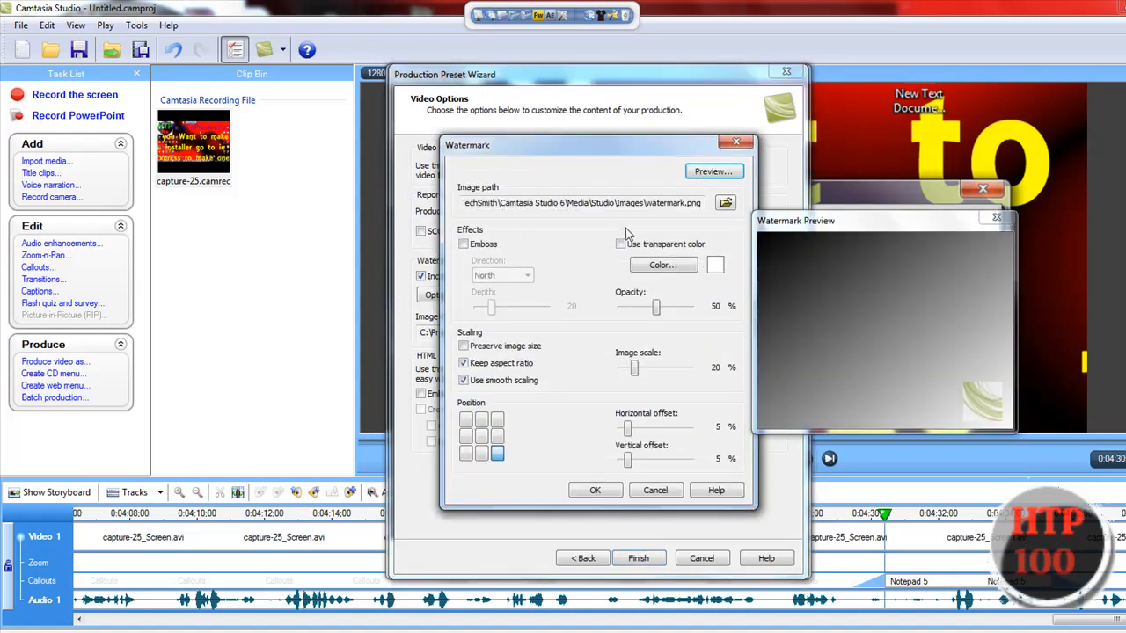
left_click(726, 203)
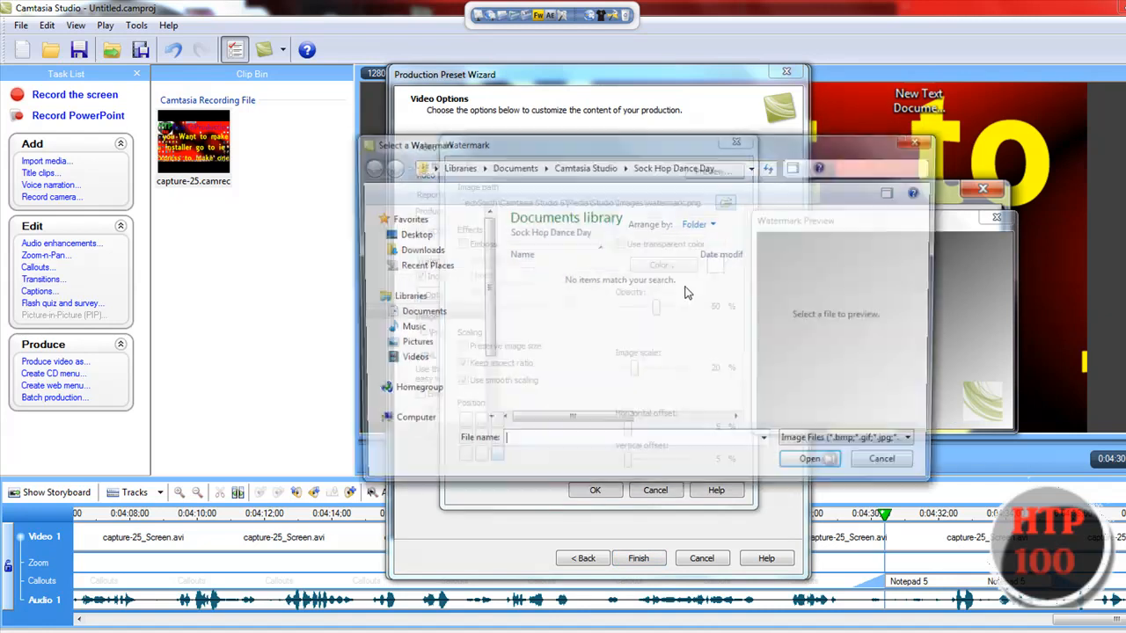
left_click(434, 317)
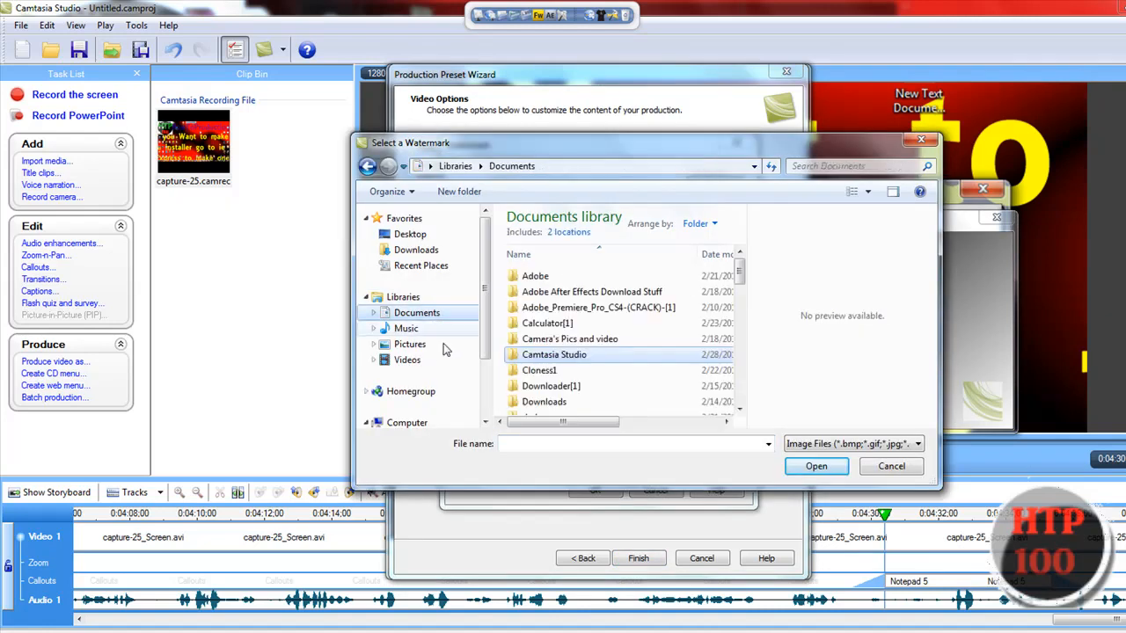
scroll(655, 347, "down", 4)
scroll(658, 348, "down", 5)
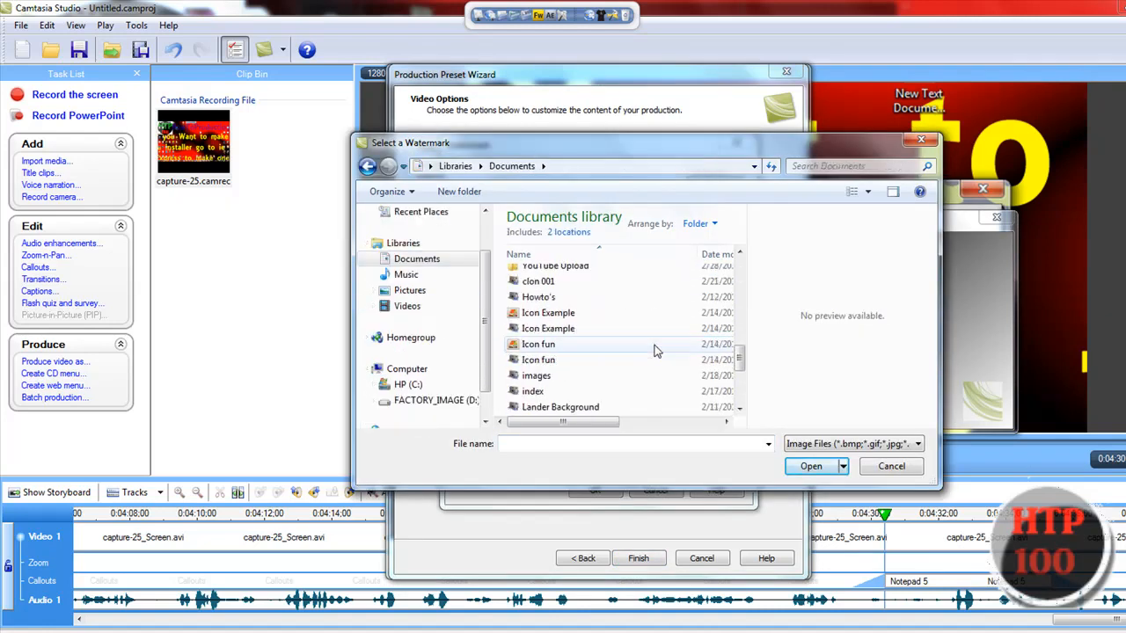
left_click(410, 275)
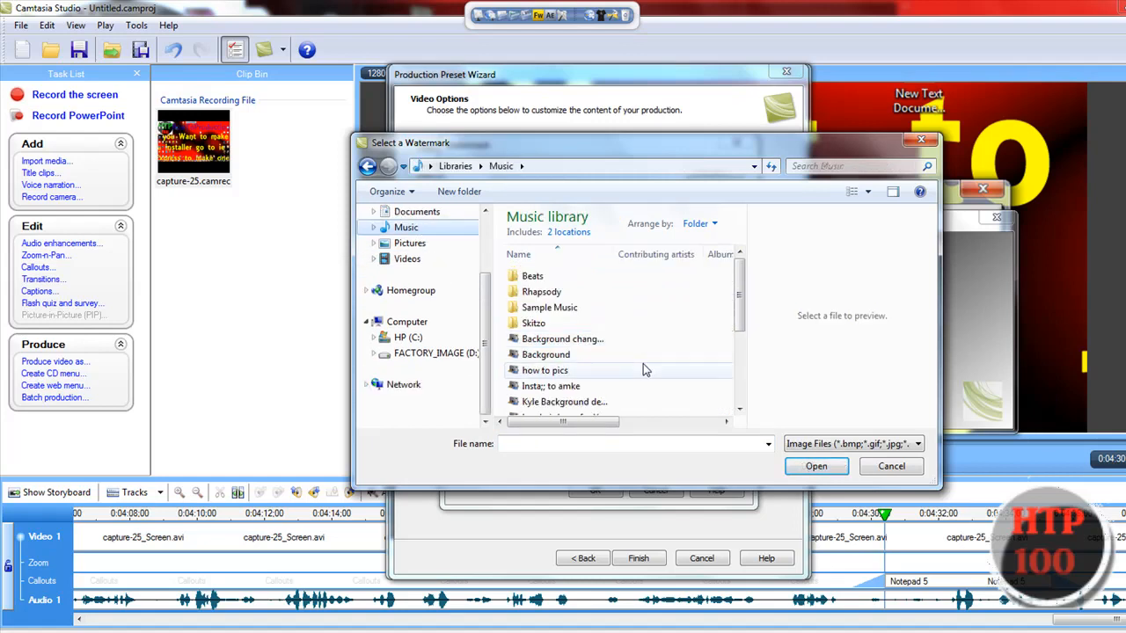
- Compare the saved logo images and load the small HTP 100 logo made for YouTube as the watermark
scroll(643, 364, "down", 1)
left_click(583, 392)
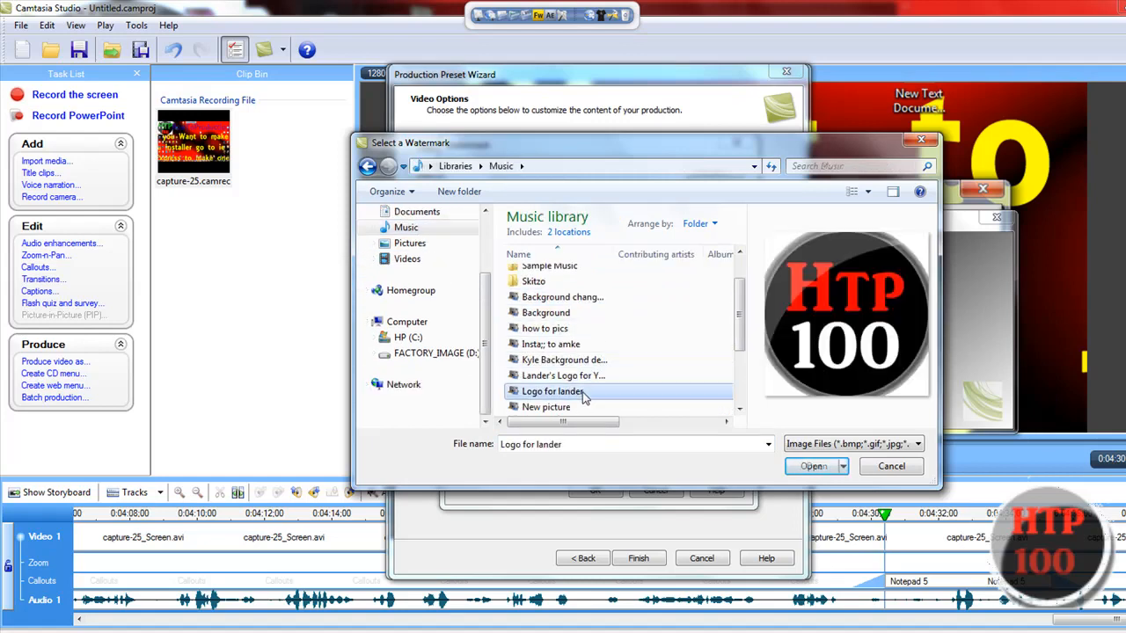
left_click(597, 377)
scroll(603, 390, "down", 2)
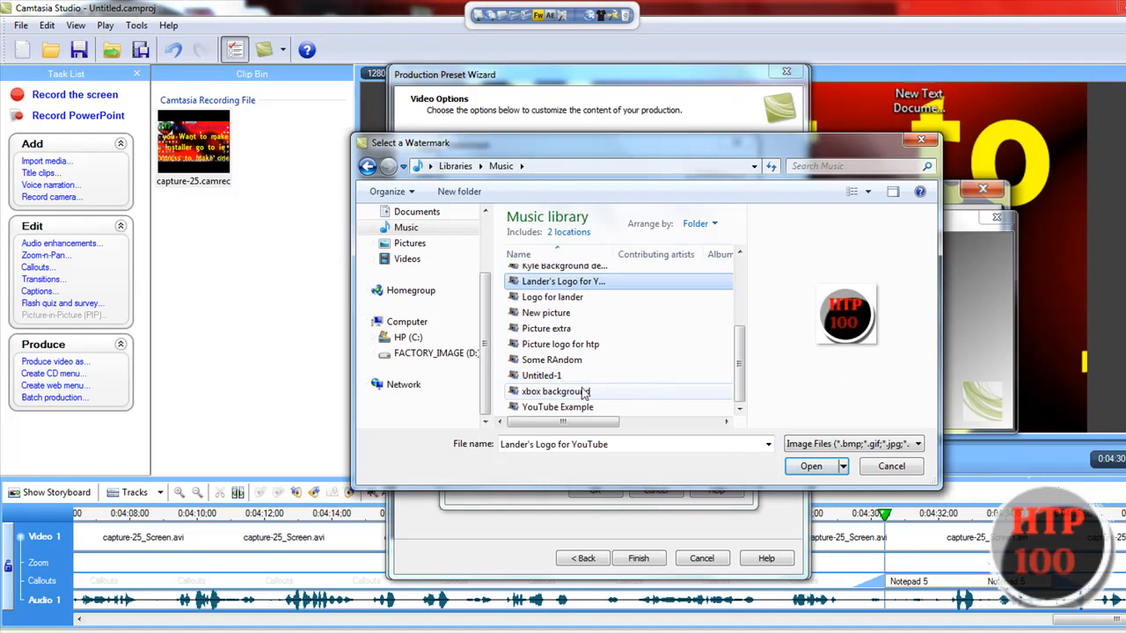
left_click(582, 406)
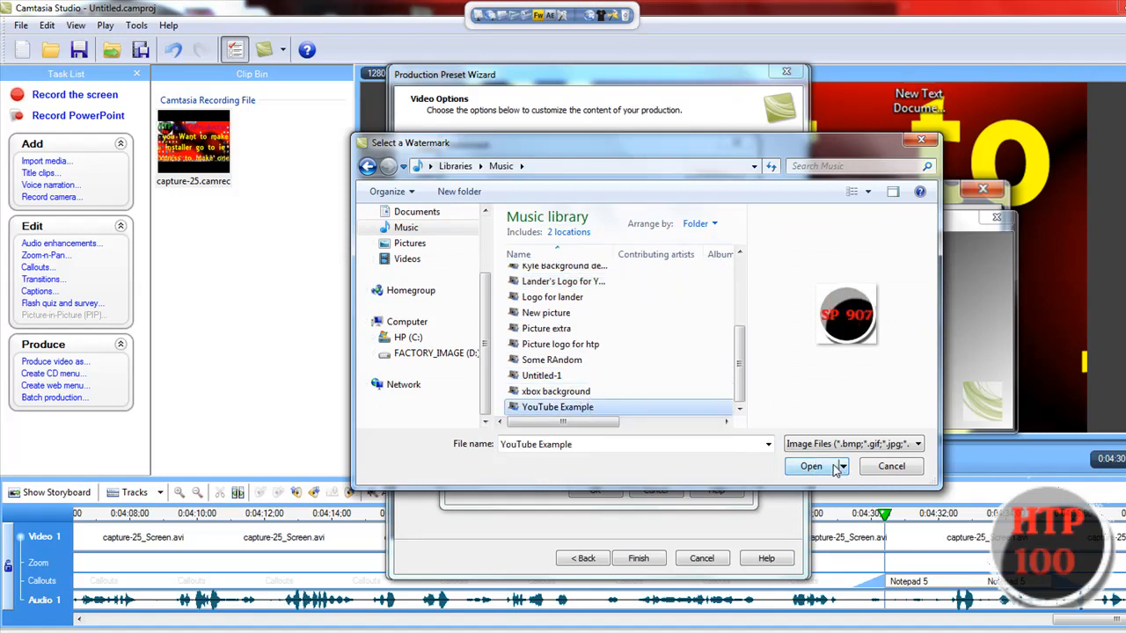
left_click(573, 297)
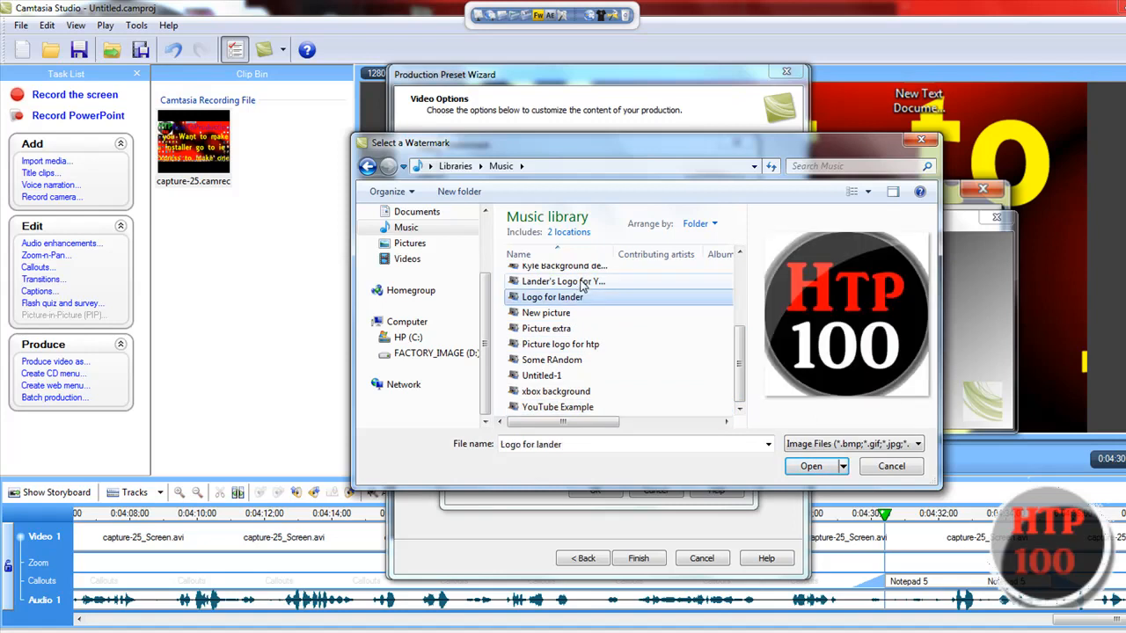
left_click(581, 282)
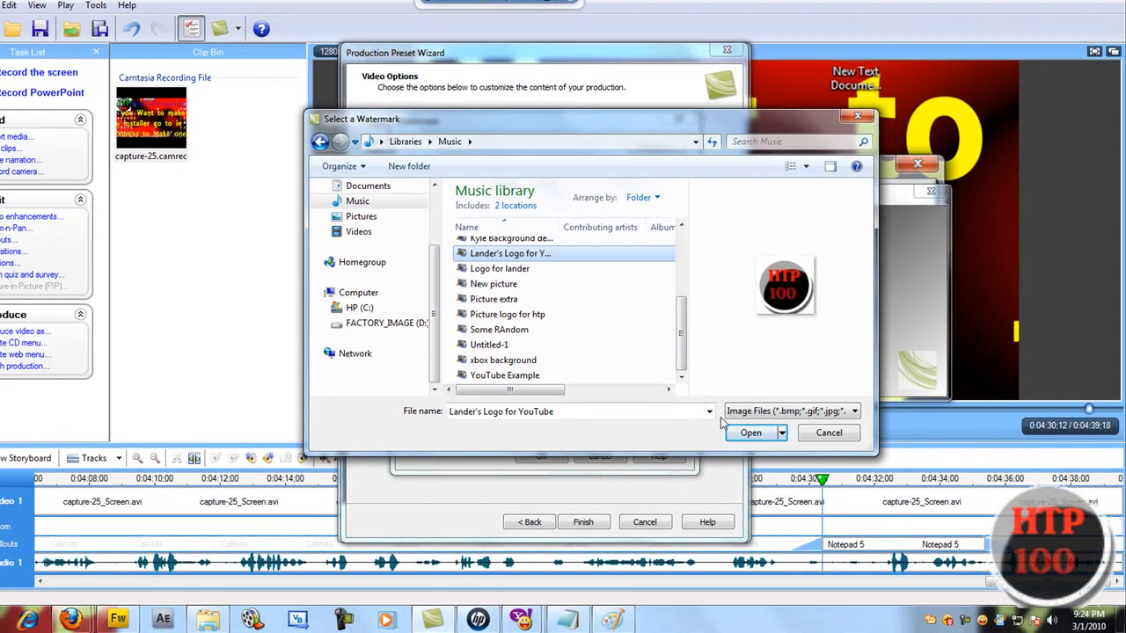
left_click(751, 433)
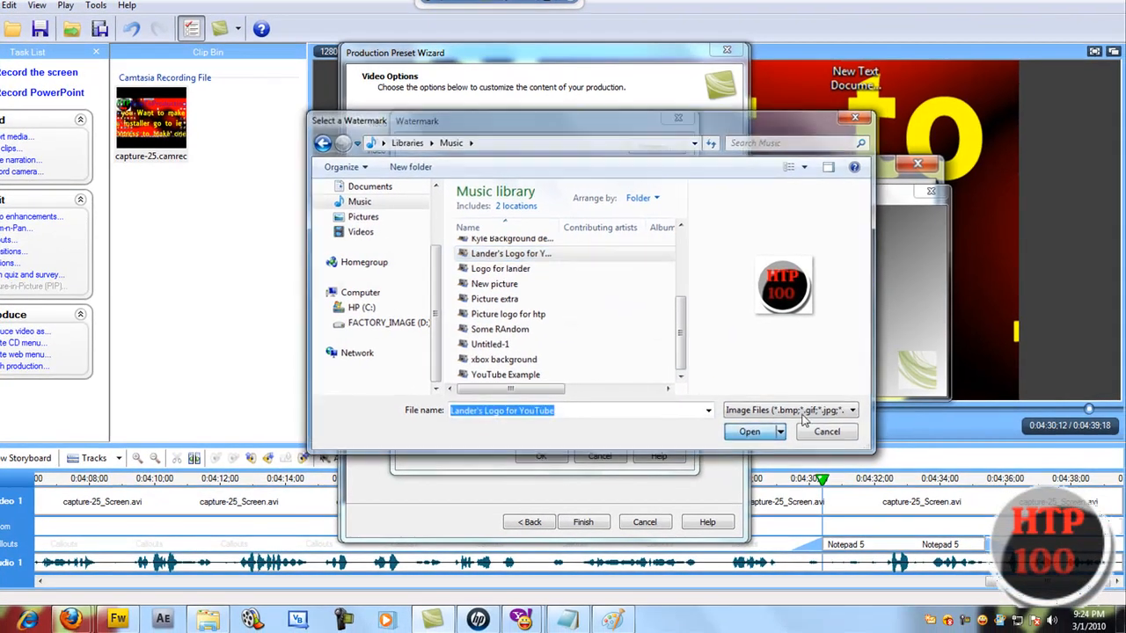
- Set the watermark to 55% opacity with a transparent color, an 8% horizontal offset and a 6% vertical offset, without embossing
mouse_move(600, 278)
left_mouse_down()
mouse_move(619, 280)
mouse_move(604, 282)
left_mouse_up()
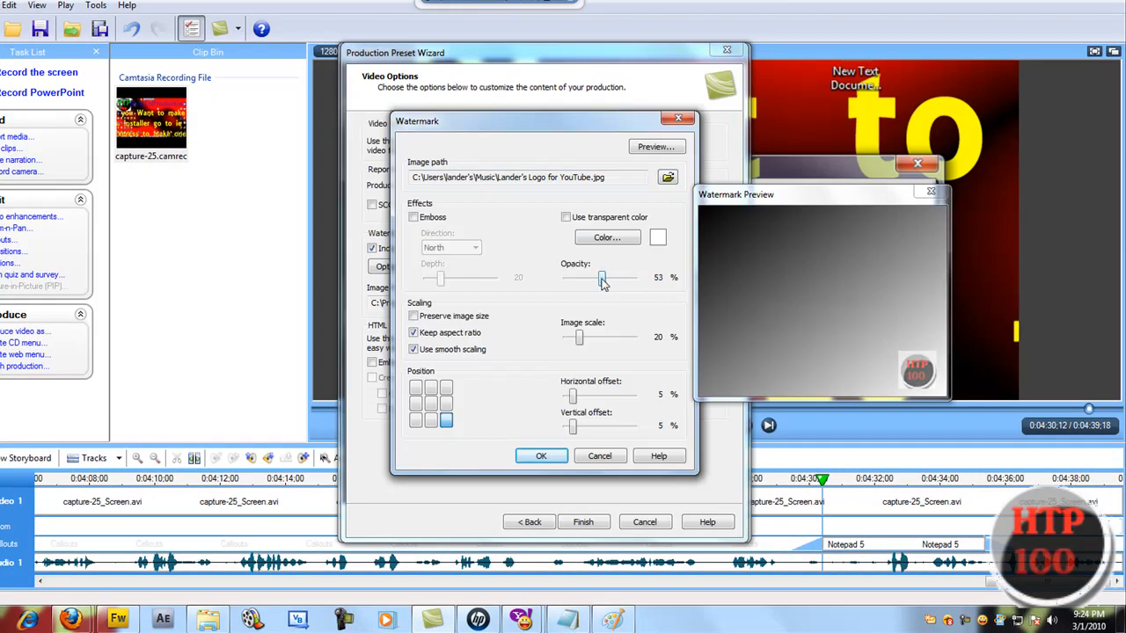
left_click(565, 217)
left_click_drag(865, 200, 905, 205)
left_click(583, 401)
left_click_drag(582, 401, 580, 431)
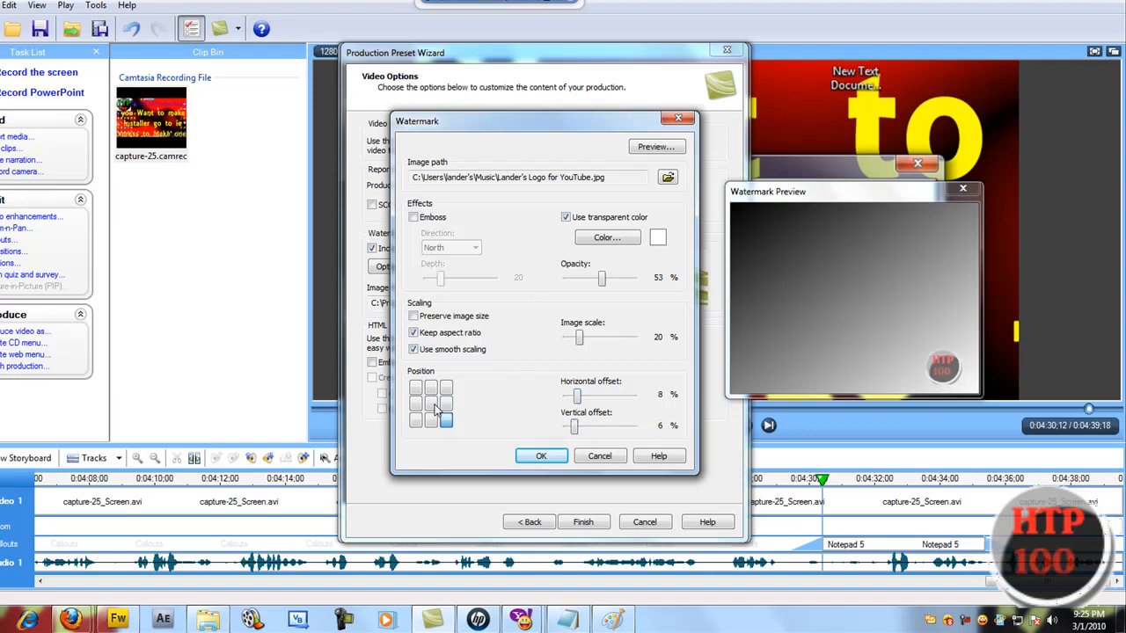
mouse_move(601, 278)
left_mouse_down()
mouse_move(621, 280)
mouse_move(602, 280)
left_mouse_up()
left_click(413, 217)
left_click(414, 217)
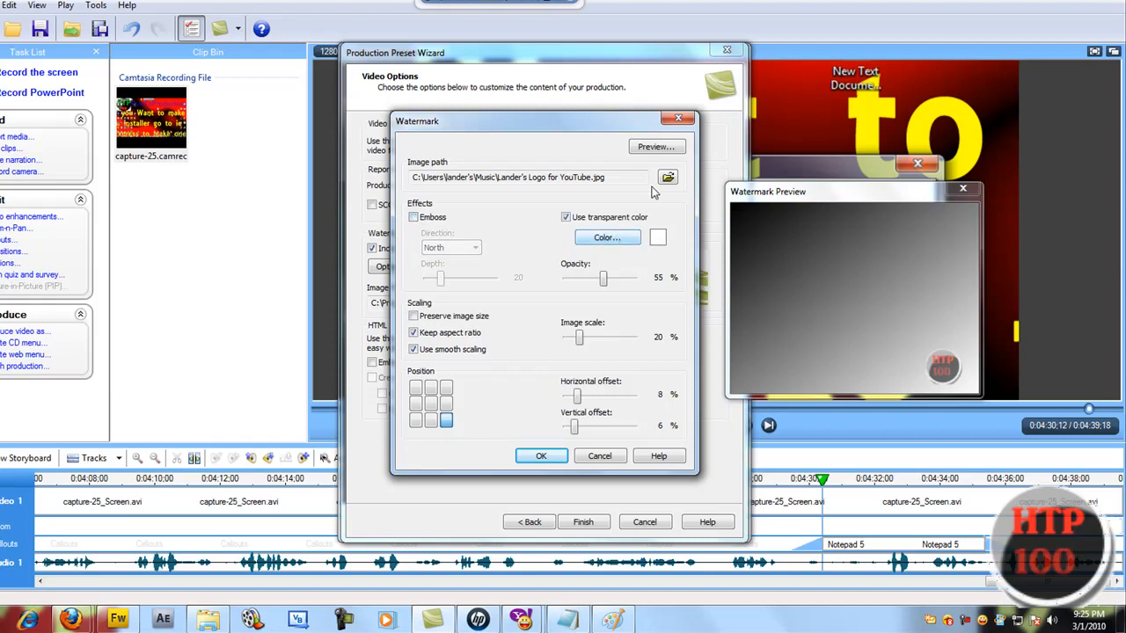
- Accept the watermark settings, finish the production preset and close the preset manager
left_click(541, 456)
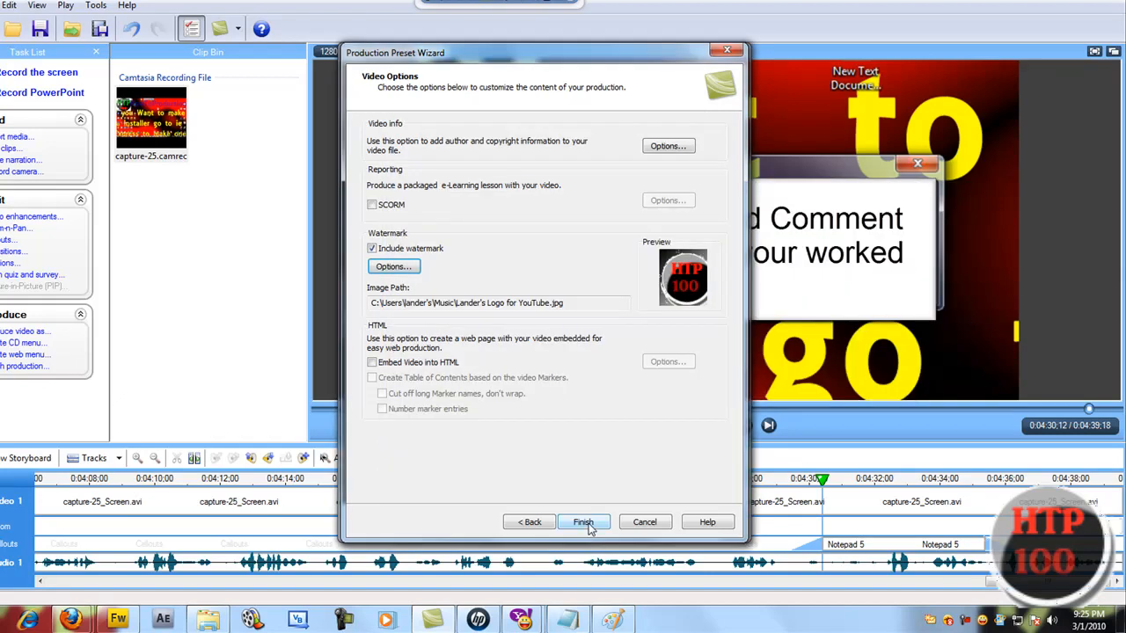
left_click(585, 523)
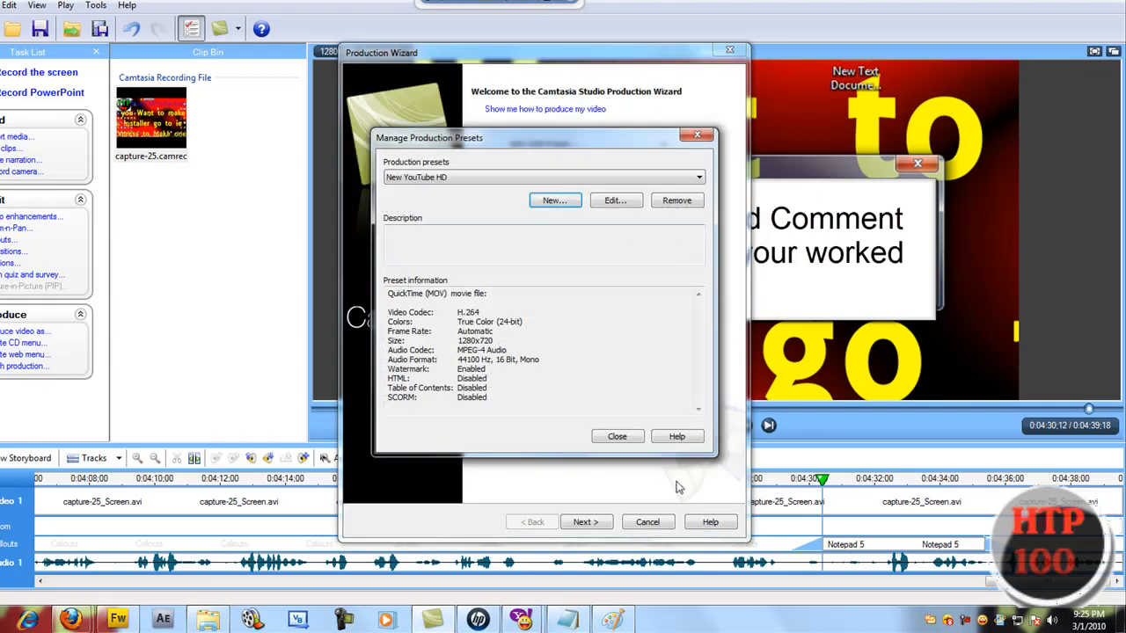
left_click(626, 438)
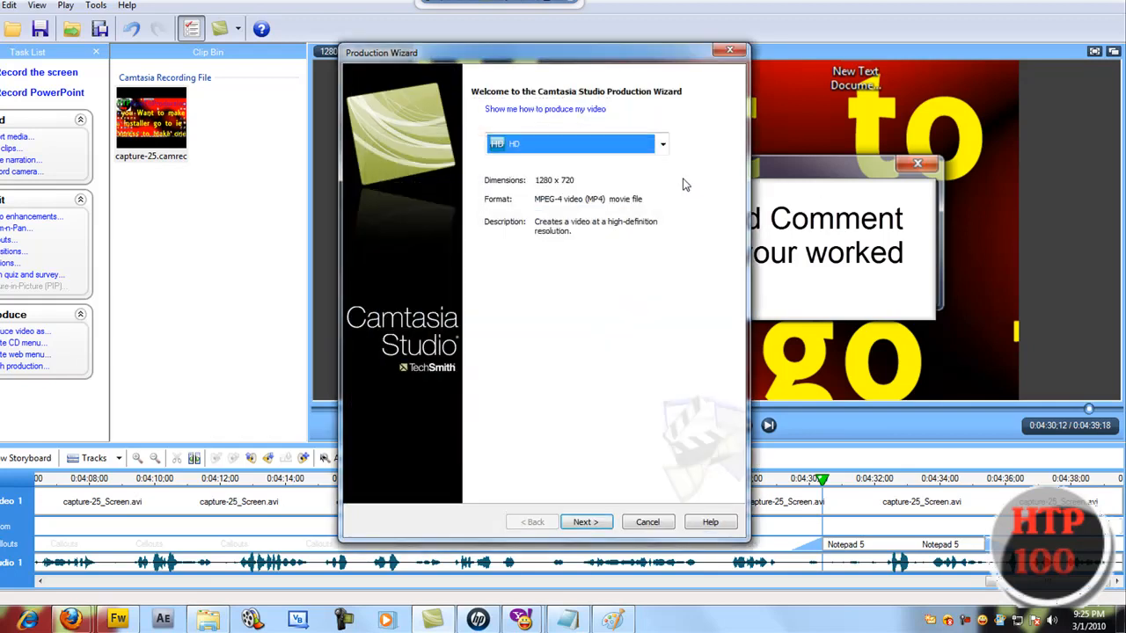
- Produce the video with the HD preset under the production name "How to Make a Install"
left_click(593, 522)
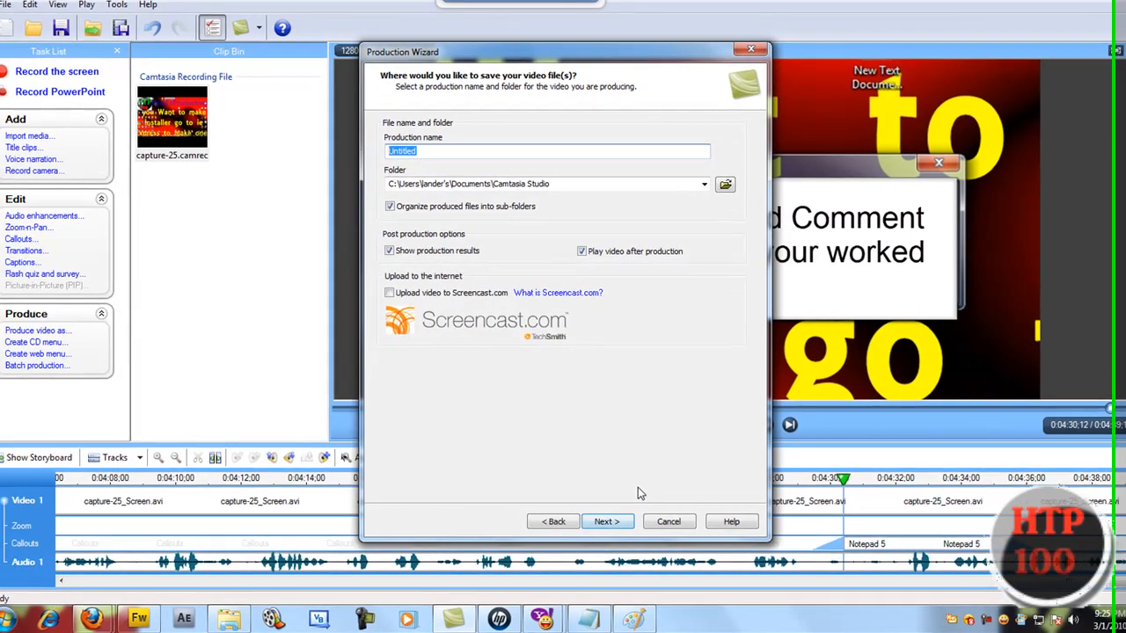
type("How to Make a Install")
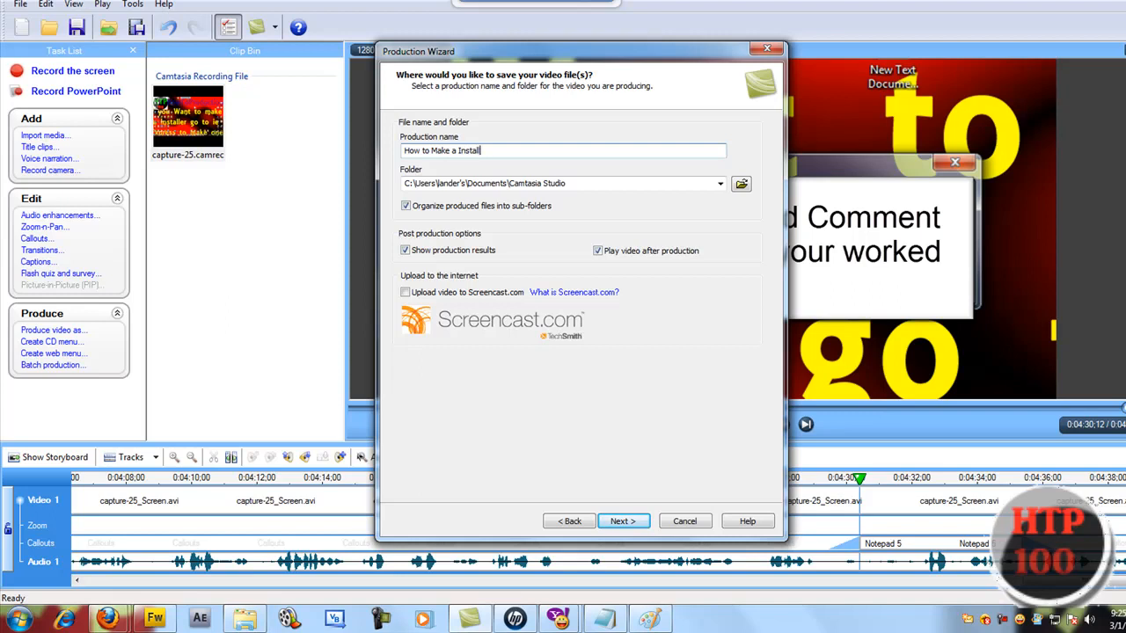
key("Return")
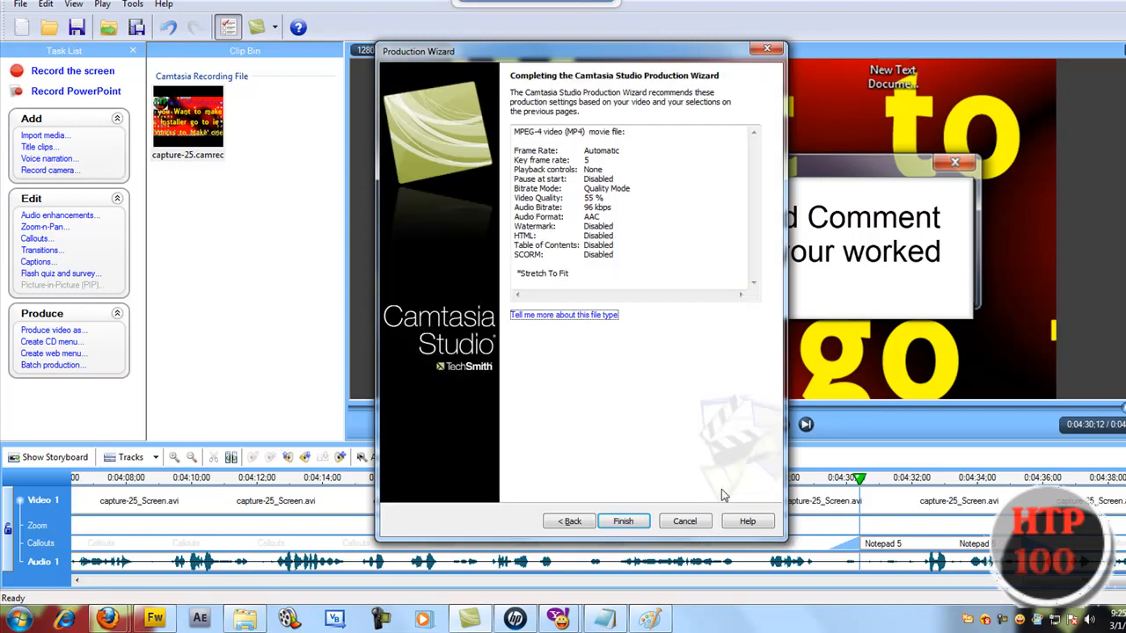
left_click(616, 523)
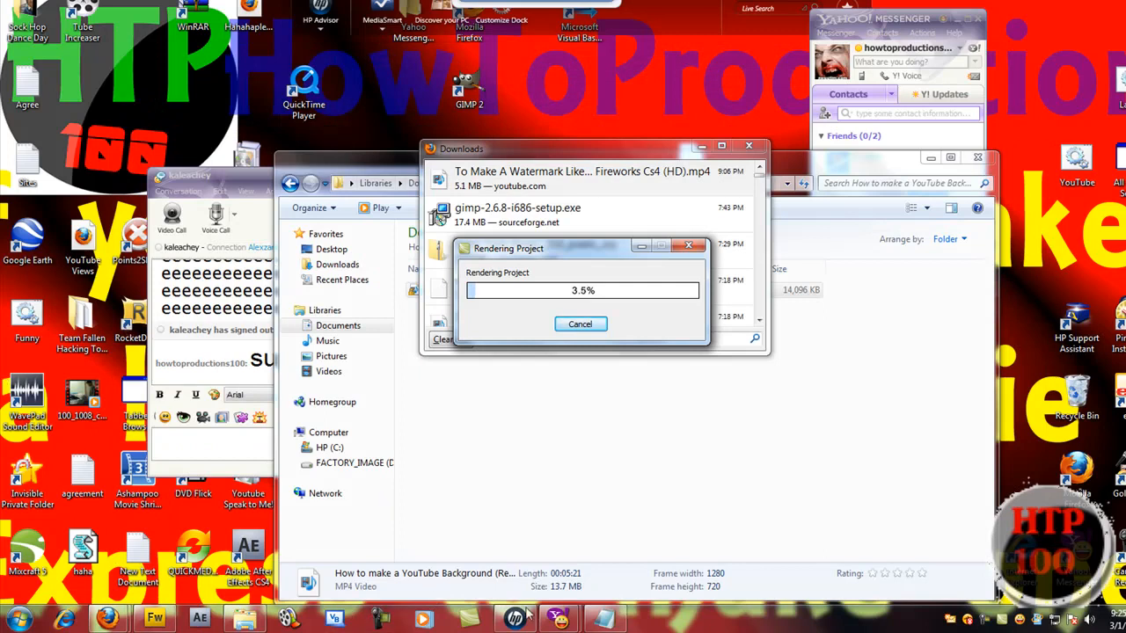
- Switch to the Sites note in Notepad and look over the website and social links, highlighting the YouTube channel name
left_click(603, 619)
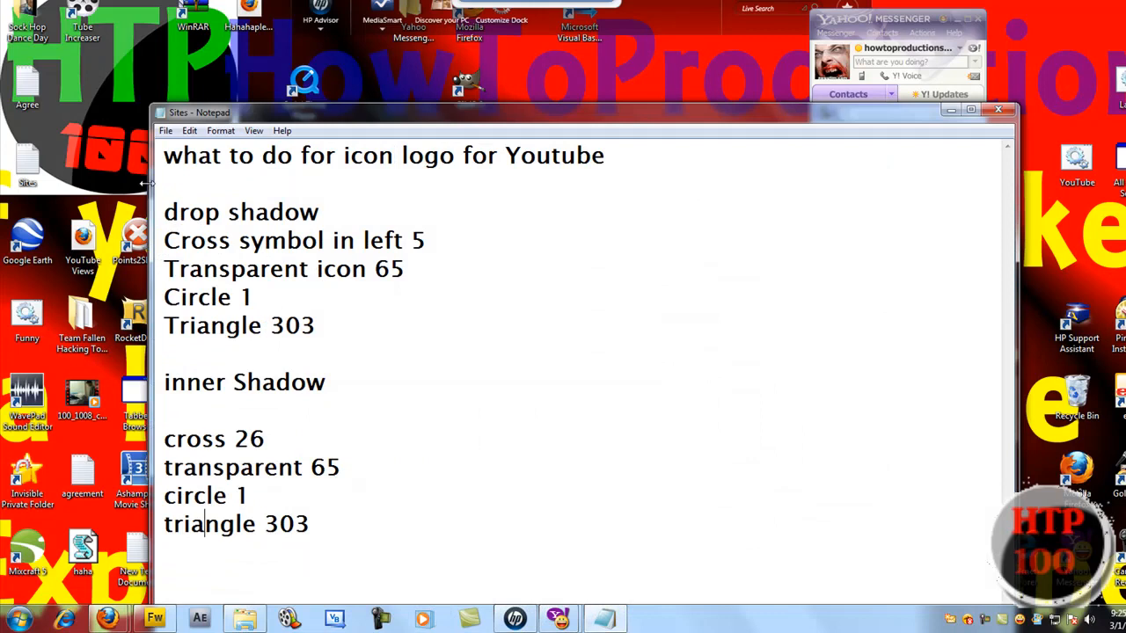
key("shift+Up")
key("shift+Up")
key("shift+Up")
key("shift+Home")
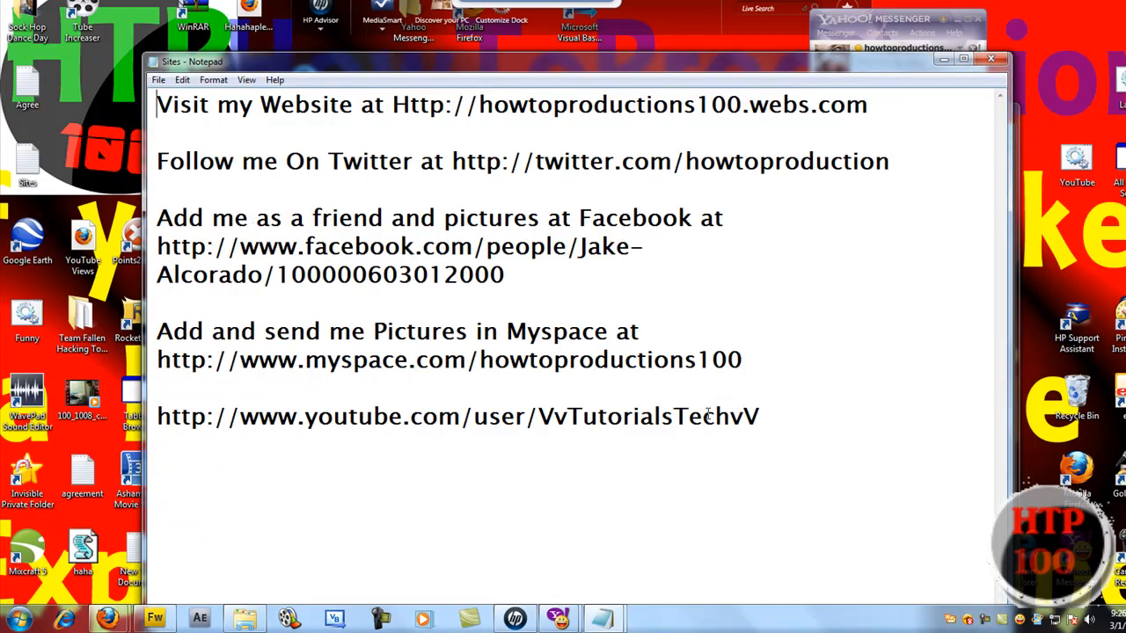
left_click_drag(781, 420, 532, 417)
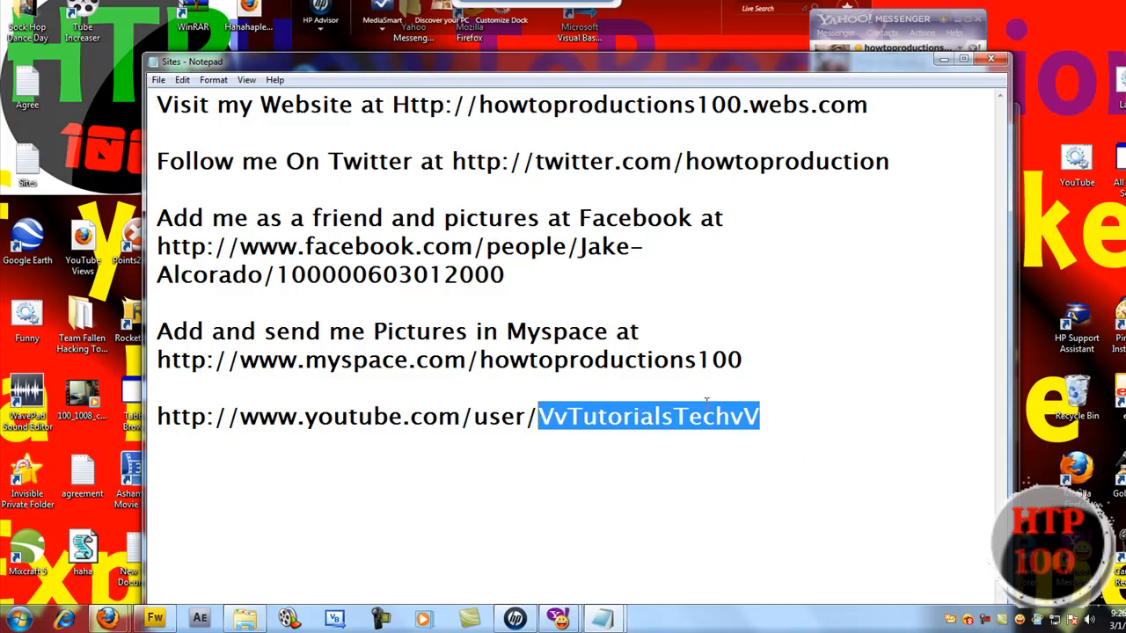
left_click(768, 437)
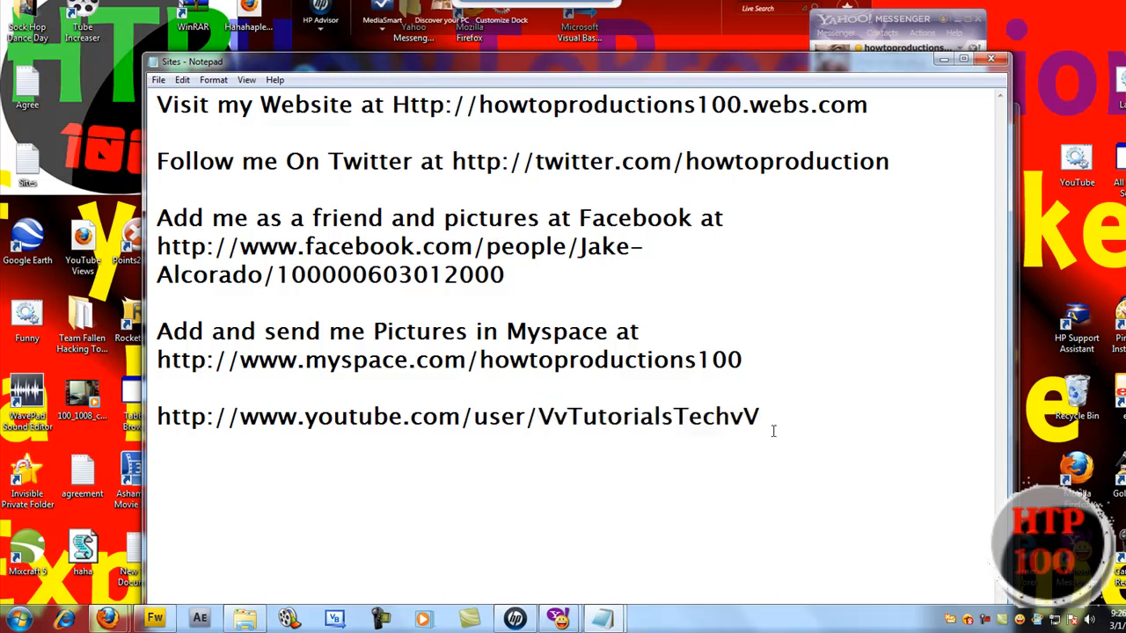